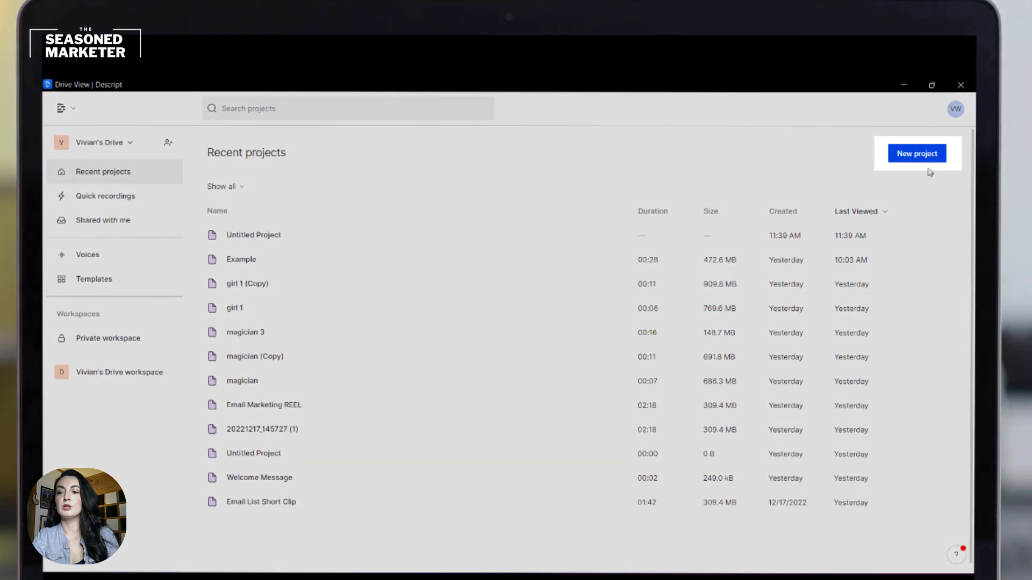
# - Create a new project and title it "Example for Recording"
pyautogui.click(919, 158)
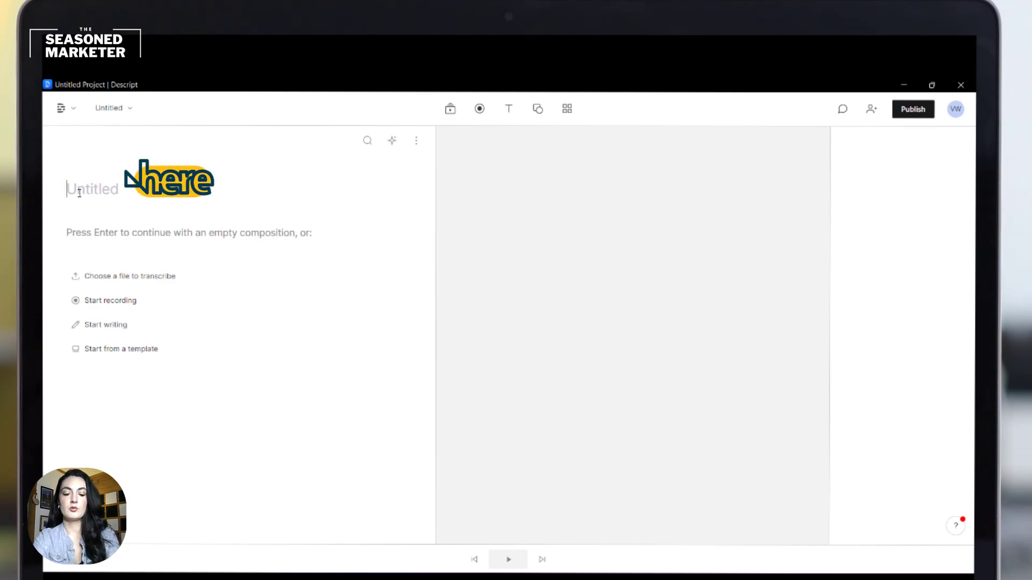
pyautogui.write('Example f')
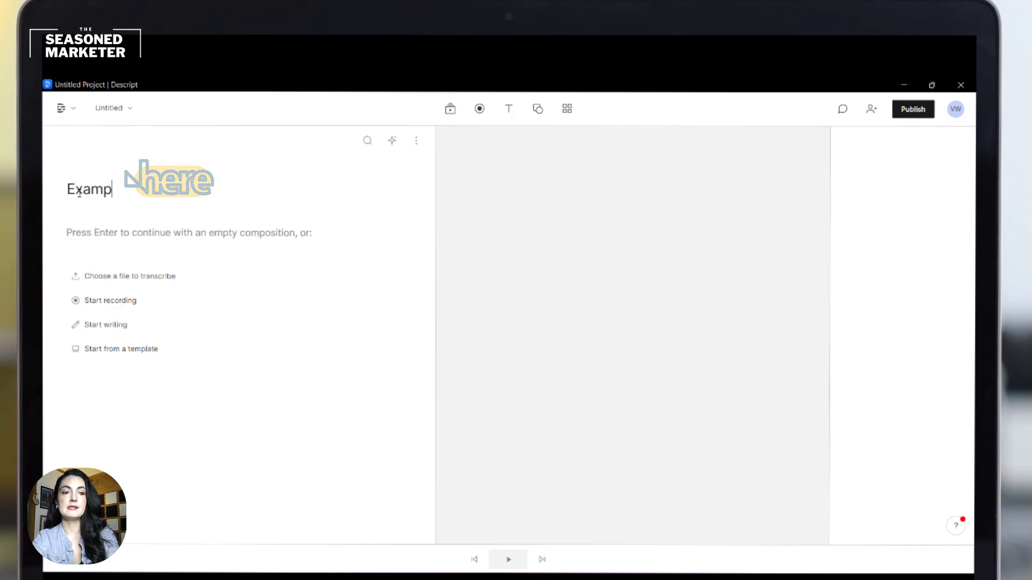
pyautogui.write('or Recording')
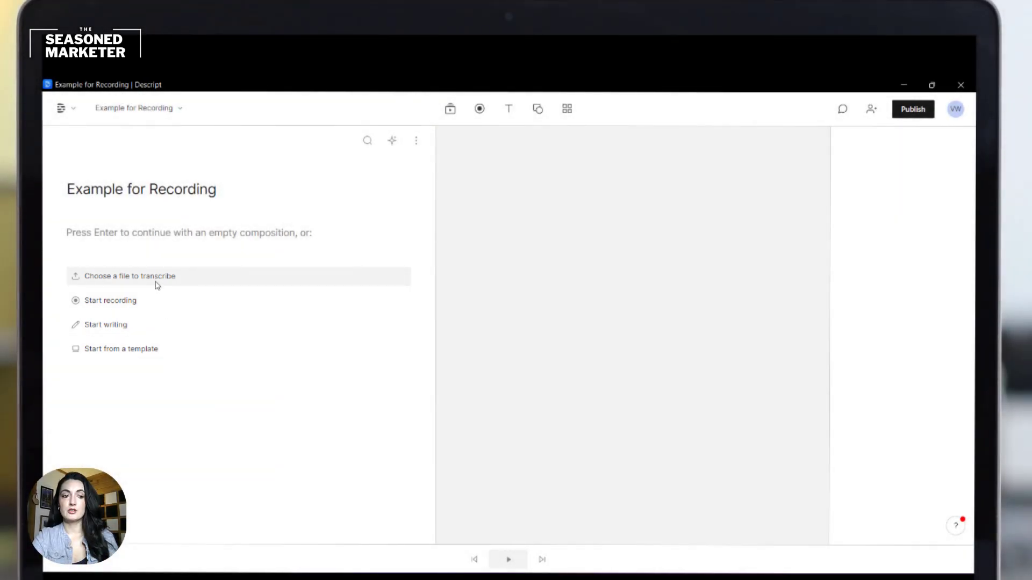
# - Import the video 20221217_145727 (1).mp4 from the Downloads folder as the file to transcribe
pyautogui.click(157, 285)
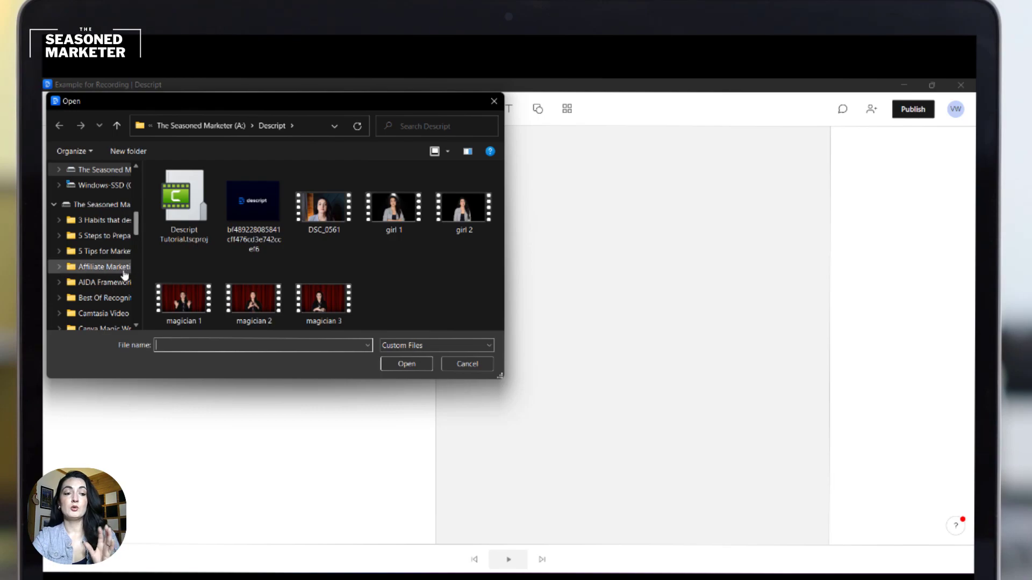
pyautogui.scroll(3, 126, 275)
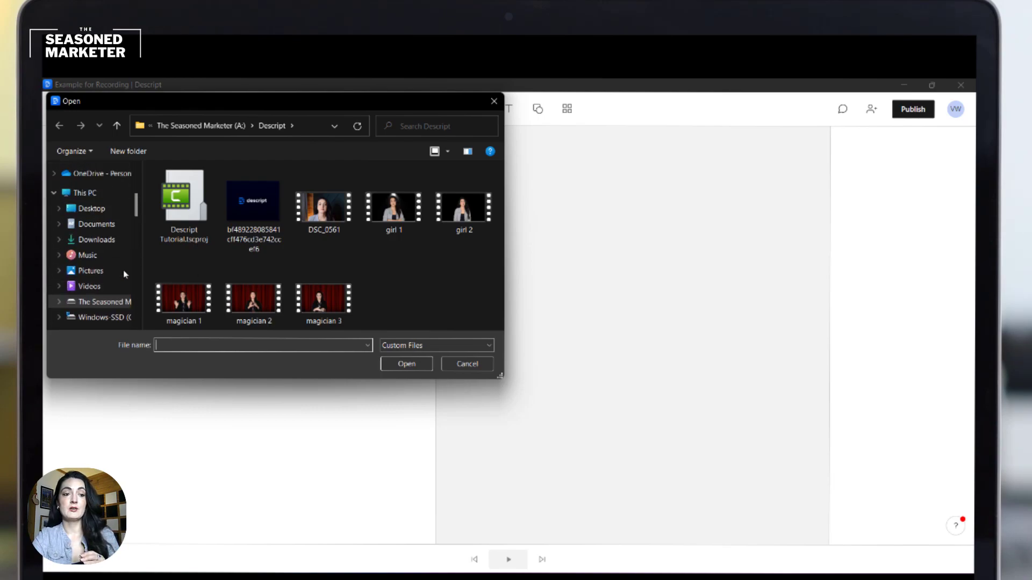
pyautogui.click(108, 241)
pyautogui.click(230, 207)
pyautogui.click(405, 364)
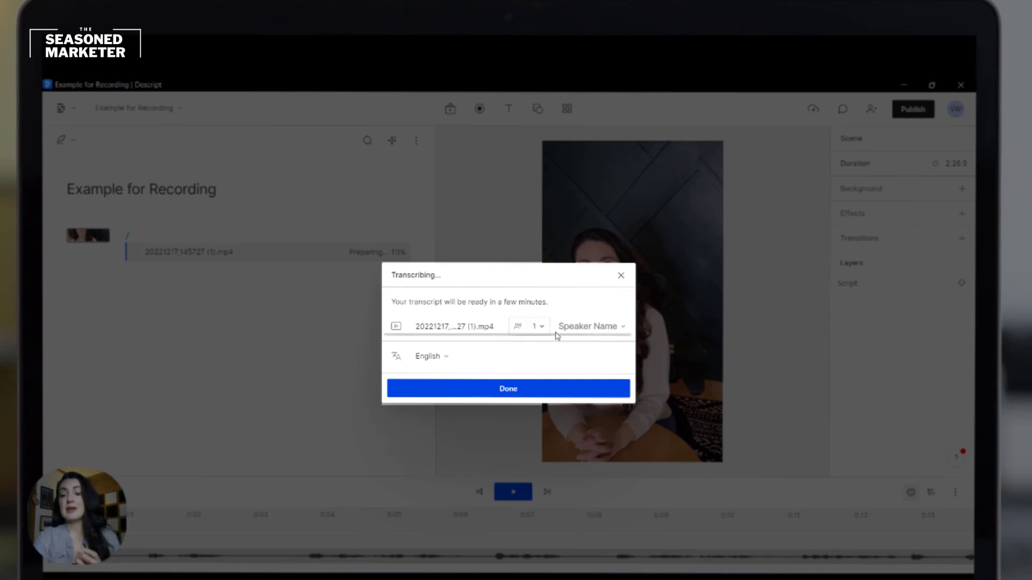
# - Review the speaker count options, keep one speaker, and add the speaker's name for the imported video's transcription
pyautogui.click(581, 329)
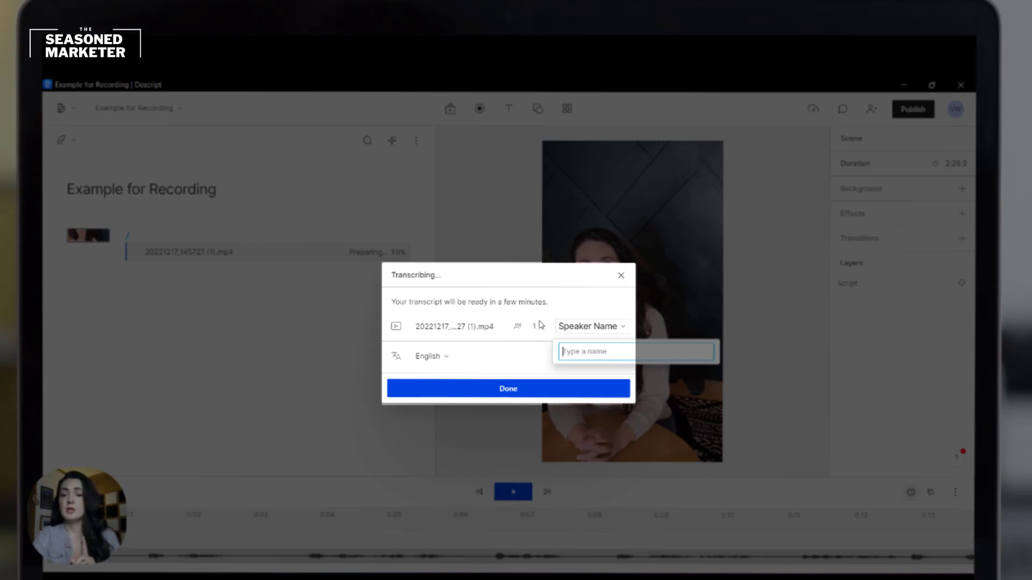
pyautogui.click(572, 307)
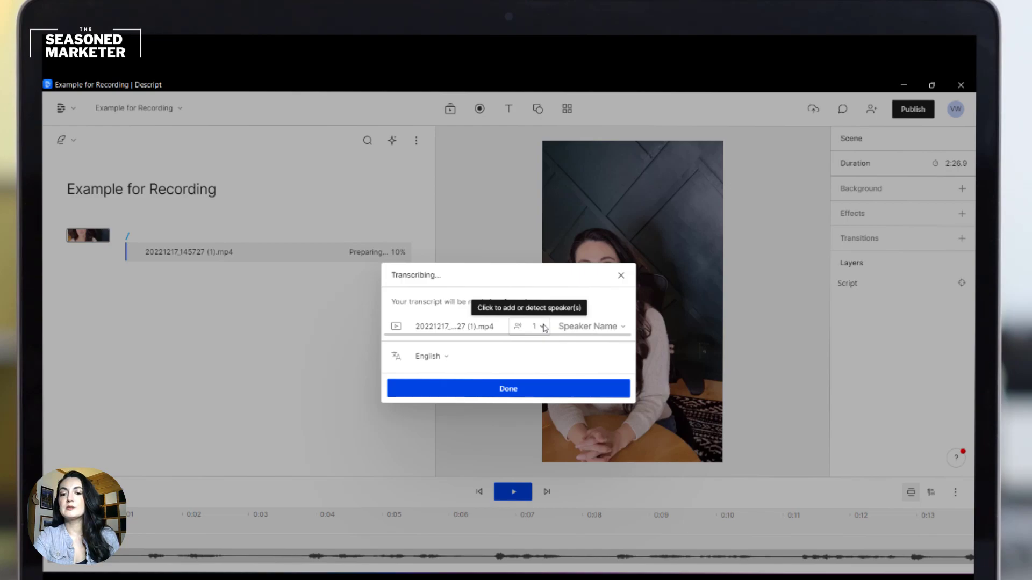
pyautogui.click(544, 327)
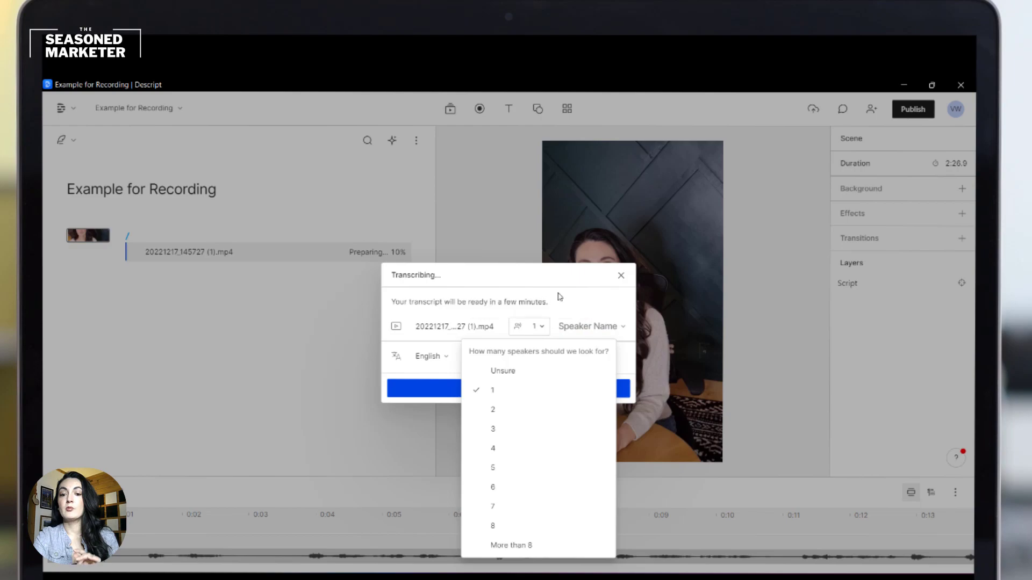
pyautogui.click(562, 293)
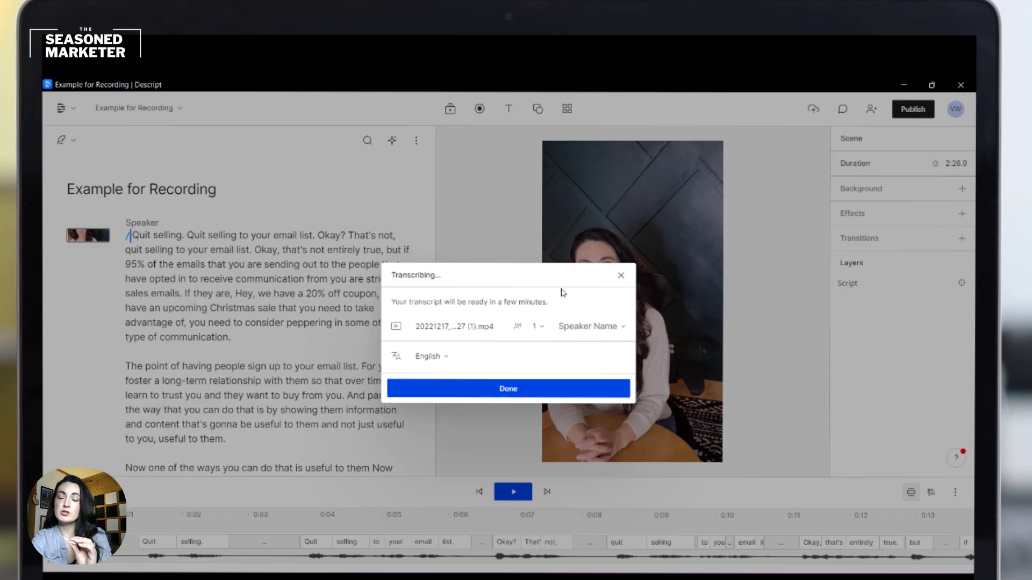
pyautogui.click(590, 326)
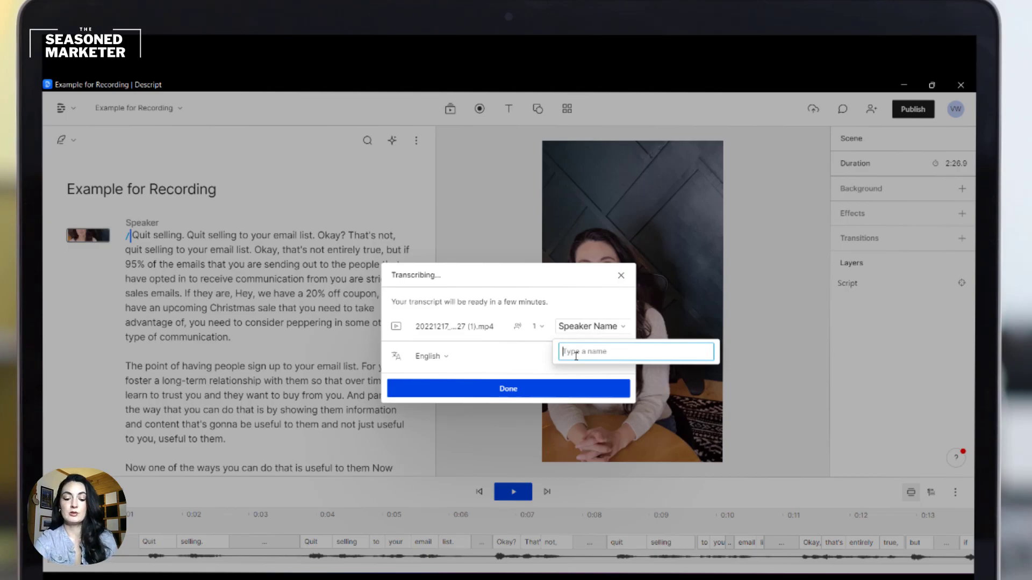
pyautogui.write('Vivian')
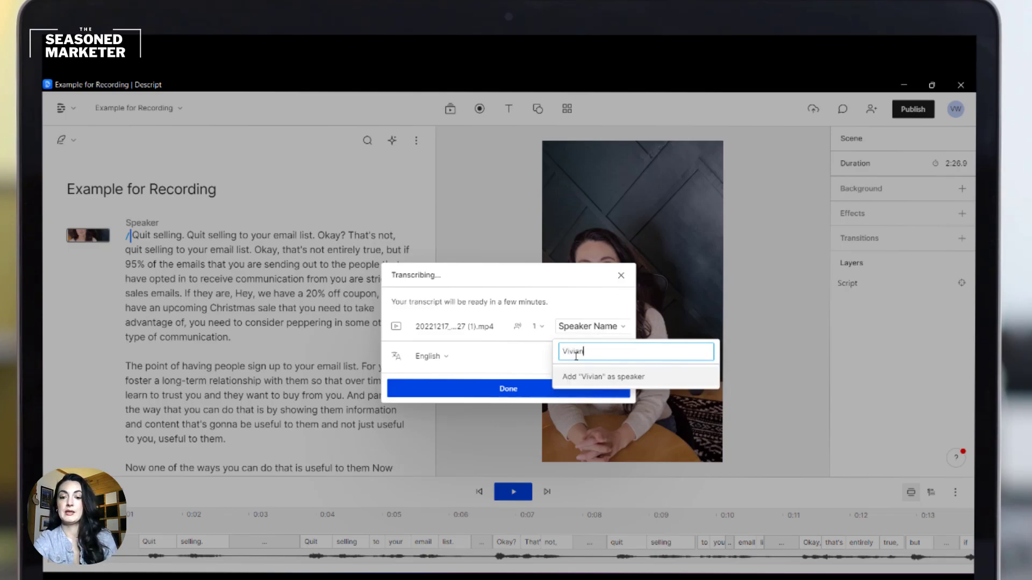
pyautogui.click(590, 377)
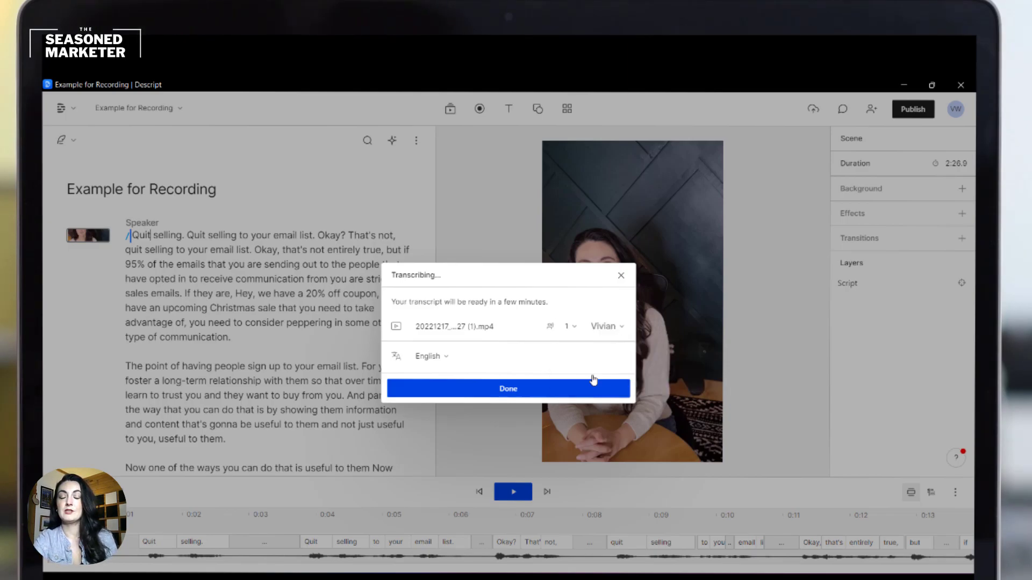
# - Check the available transcription languages, keep English, and finish the transcription setup
pyautogui.click(448, 363)
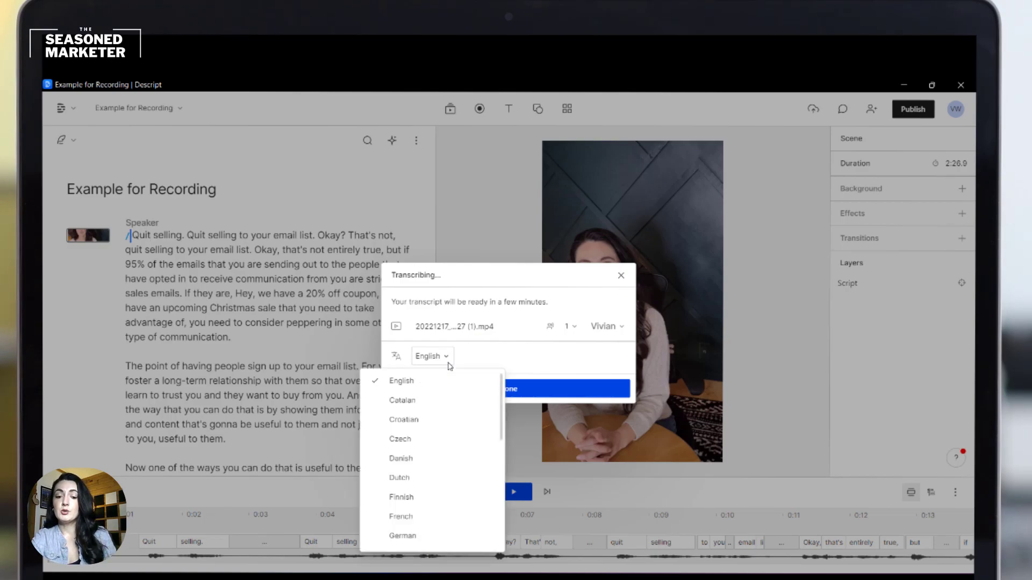
pyautogui.click(487, 362)
pyautogui.click(508, 388)
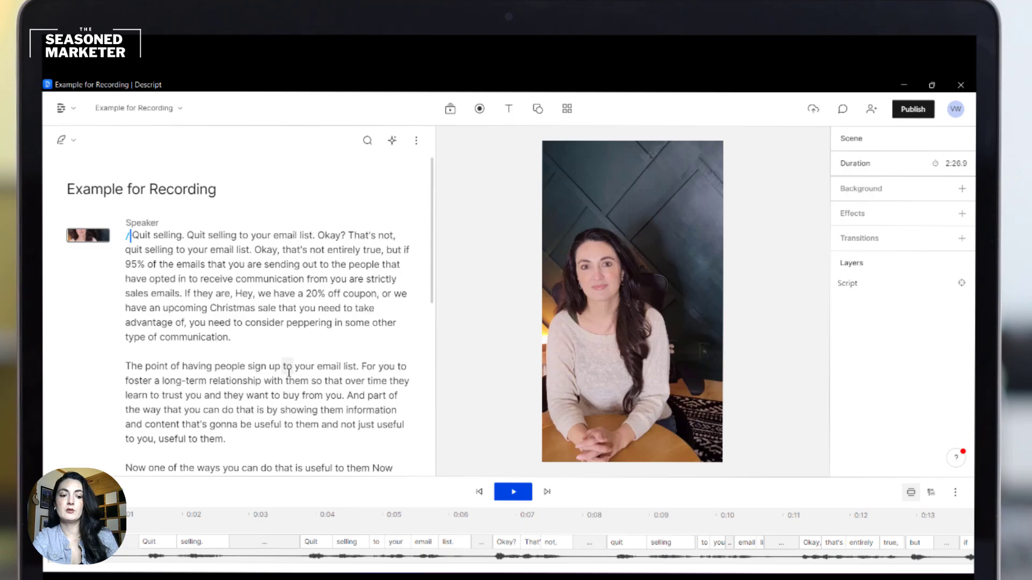
# - Try the Film grain effect on the scene and remove it again
pyautogui.scroll(-3, 289, 373)
pyautogui.scroll(3, 288, 373)
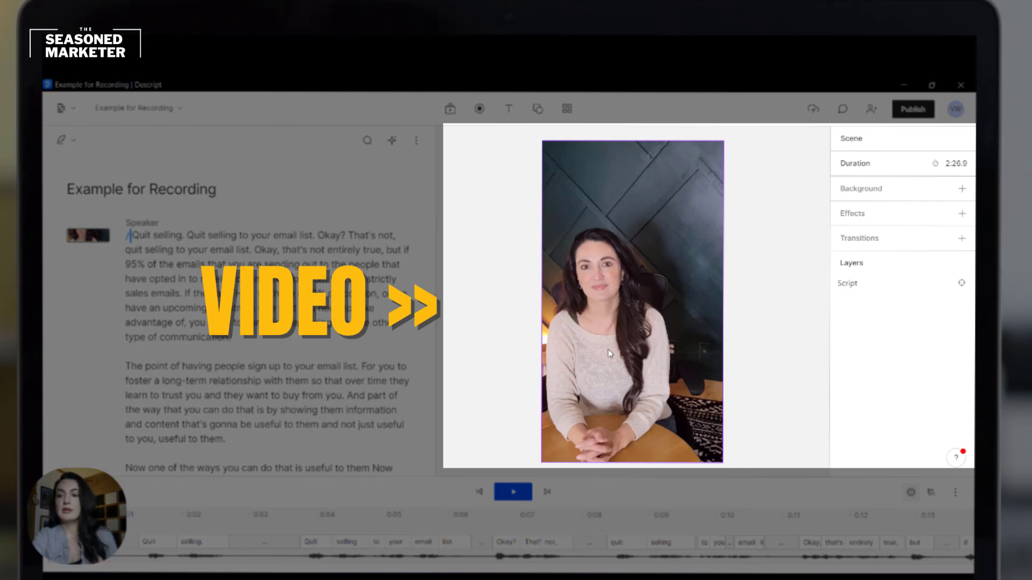
pyautogui.click(962, 213)
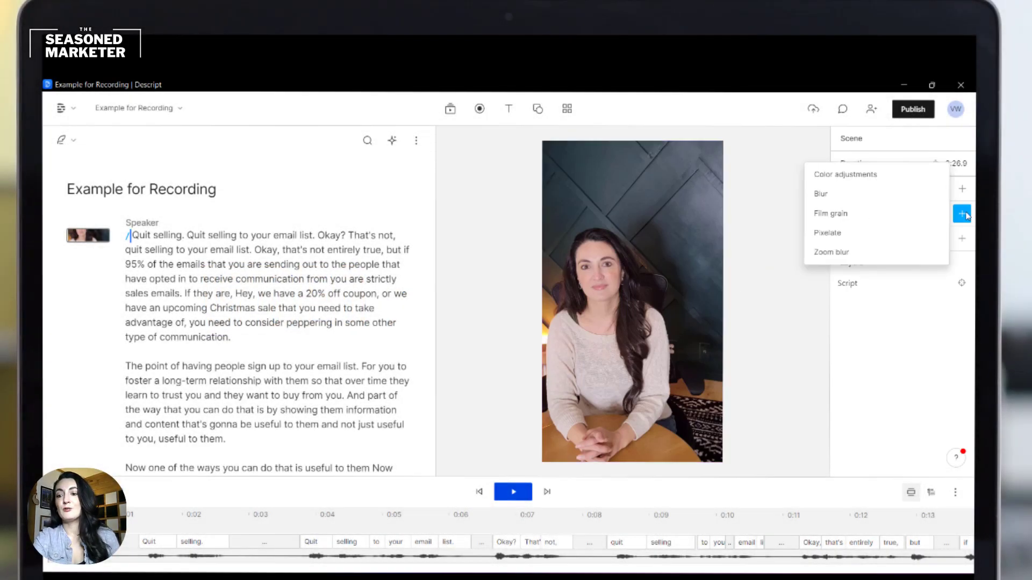
pyautogui.click(930, 213)
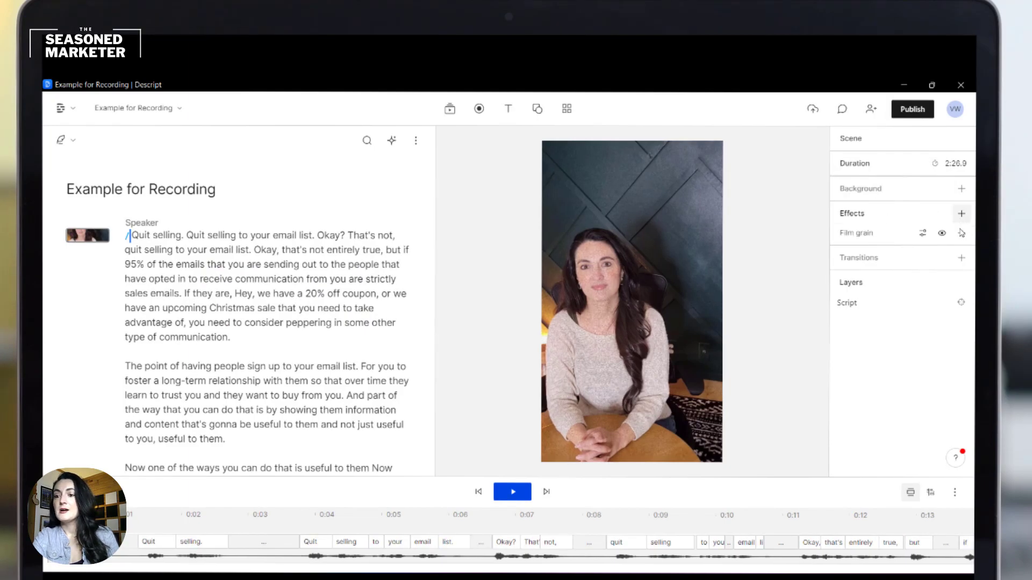
pyautogui.click(962, 232)
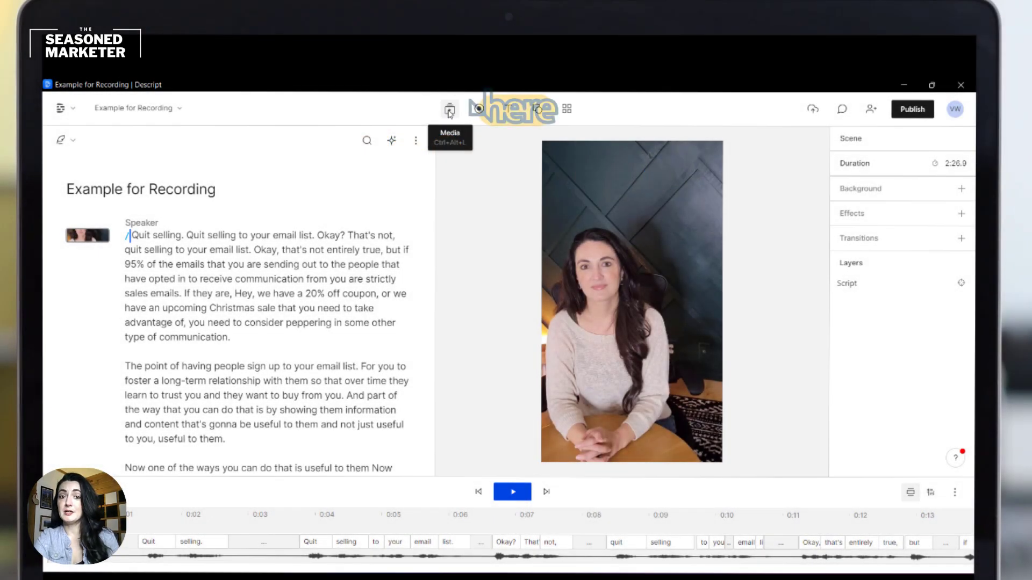
# - Examine the project's media library, the recording options, and the text and shape types available for insertion
pyautogui.click(449, 110)
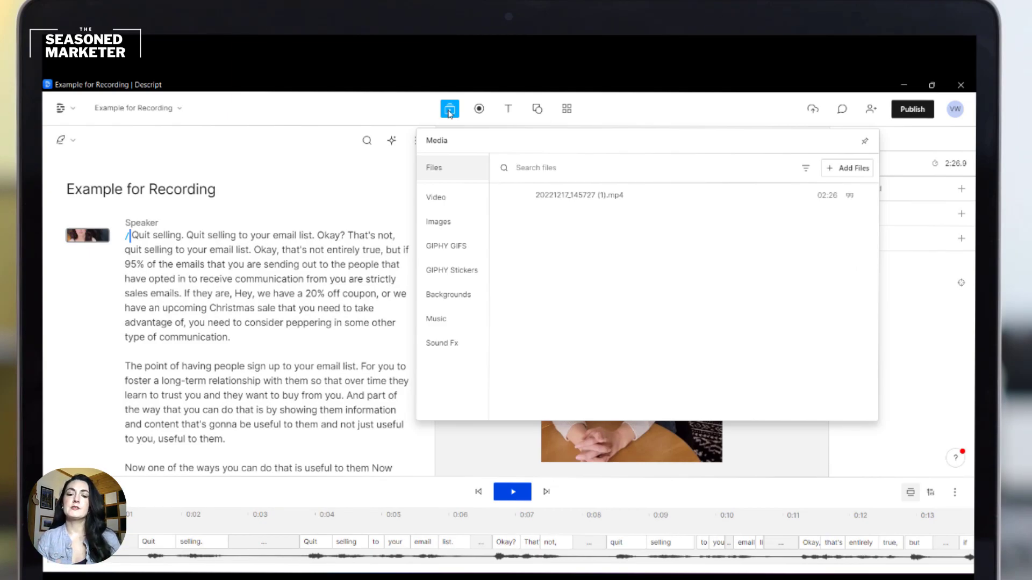
pyautogui.click(485, 116)
pyautogui.click(480, 109)
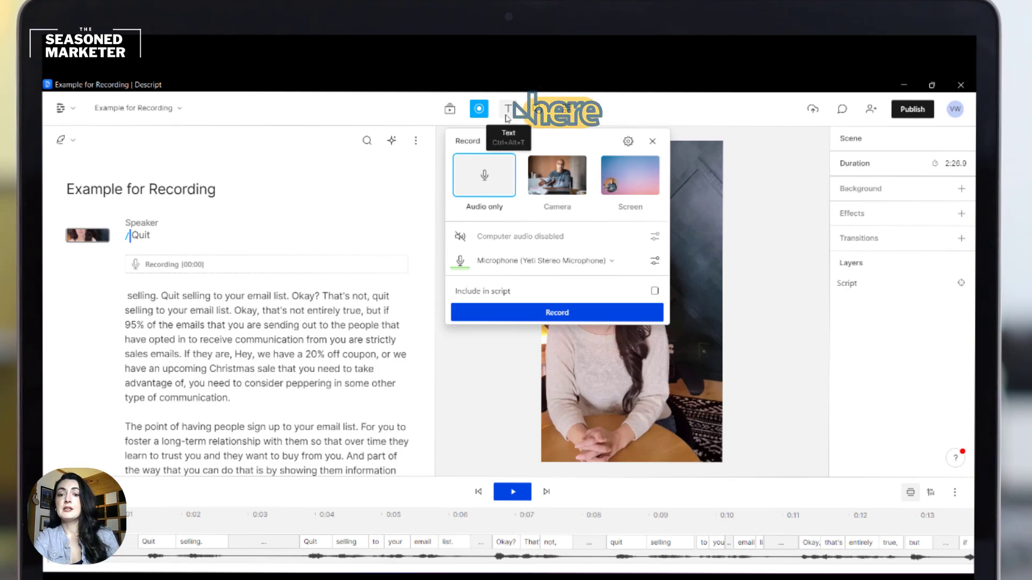
pyautogui.click(507, 115)
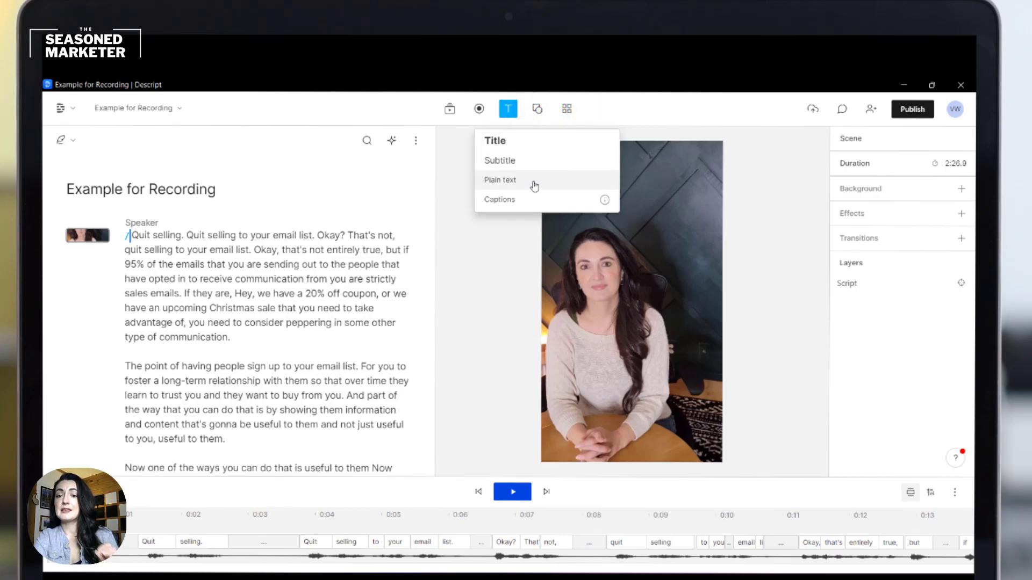
pyautogui.click(539, 110)
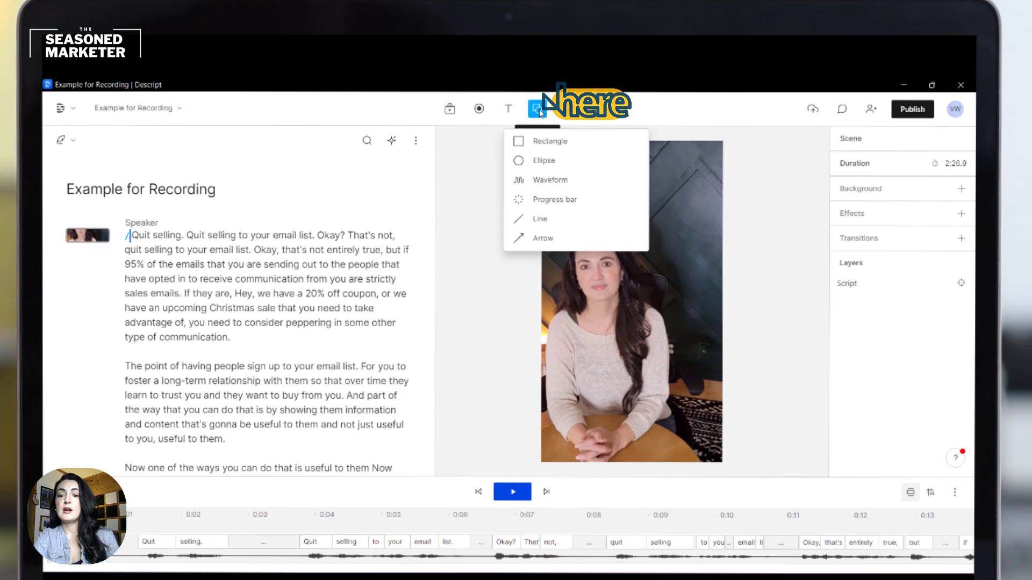
# - Browse the template gallery's Intros, Titles, Slides, Multi-Cam, Audiograms, Vertical and Overlays categories, then close it
pyautogui.click(569, 109)
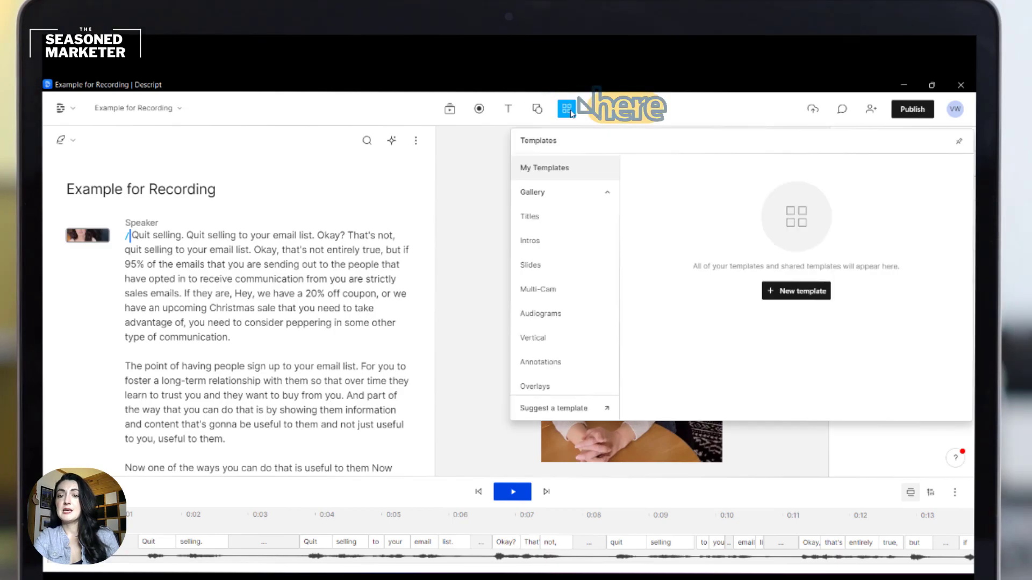
pyautogui.click(560, 251)
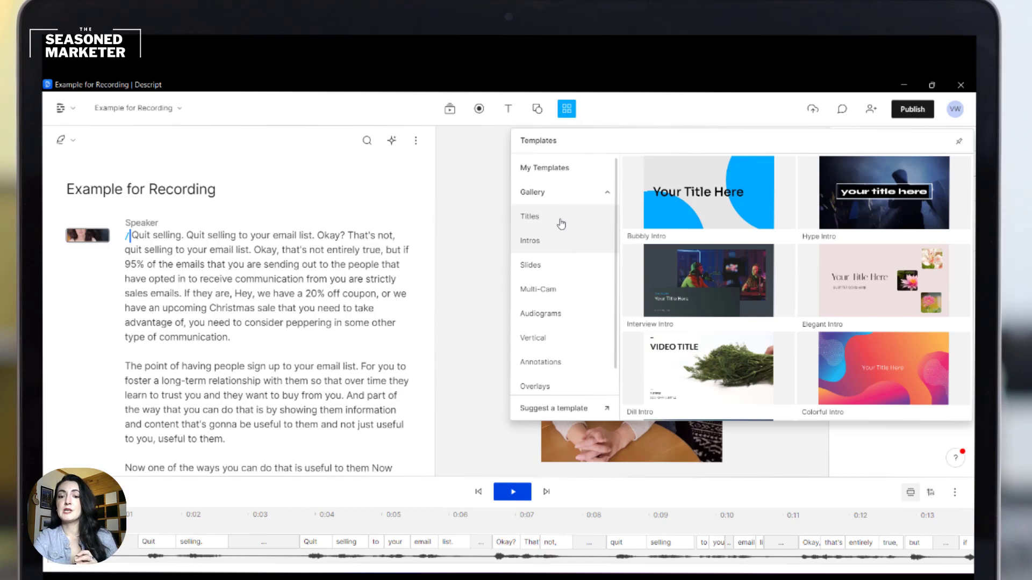
pyautogui.click(561, 224)
pyautogui.click(568, 244)
pyautogui.click(575, 266)
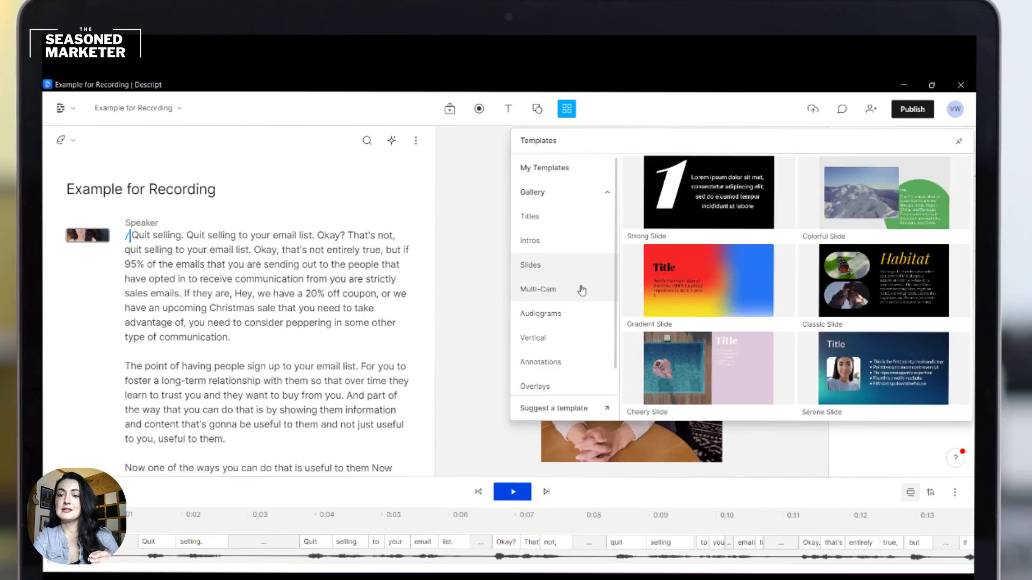
pyautogui.click(582, 290)
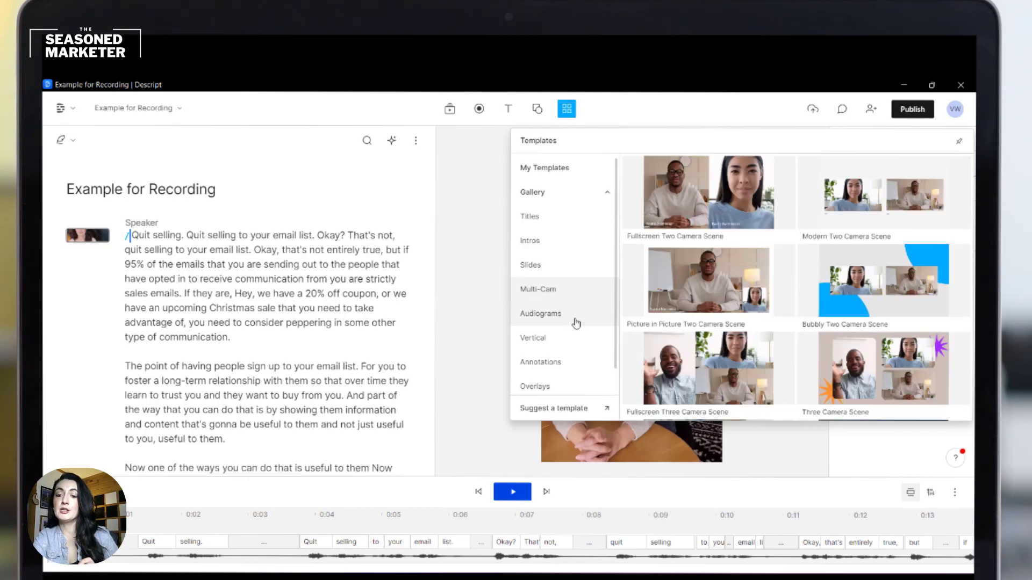
pyautogui.click(576, 321)
pyautogui.click(569, 346)
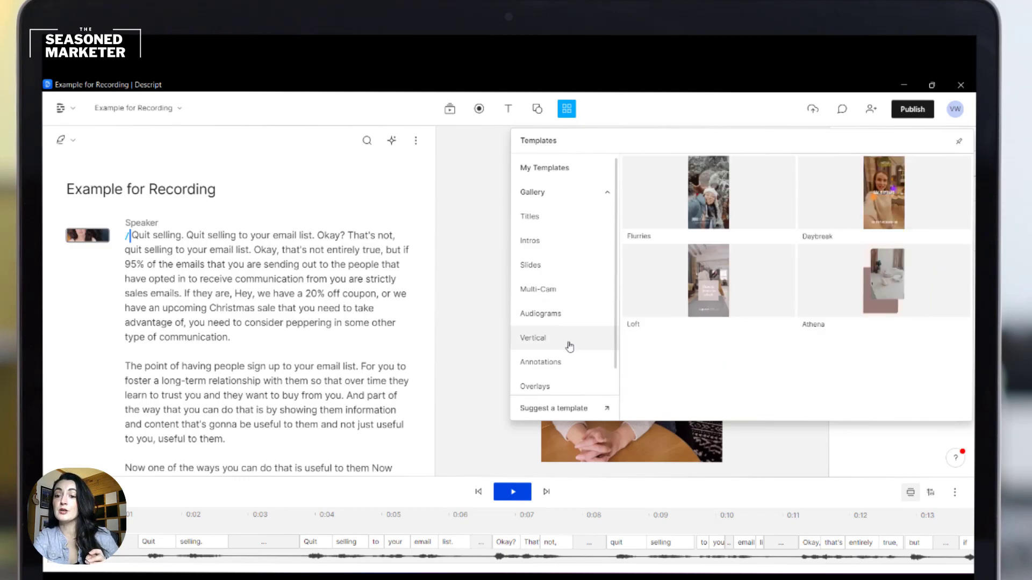
pyautogui.click(571, 388)
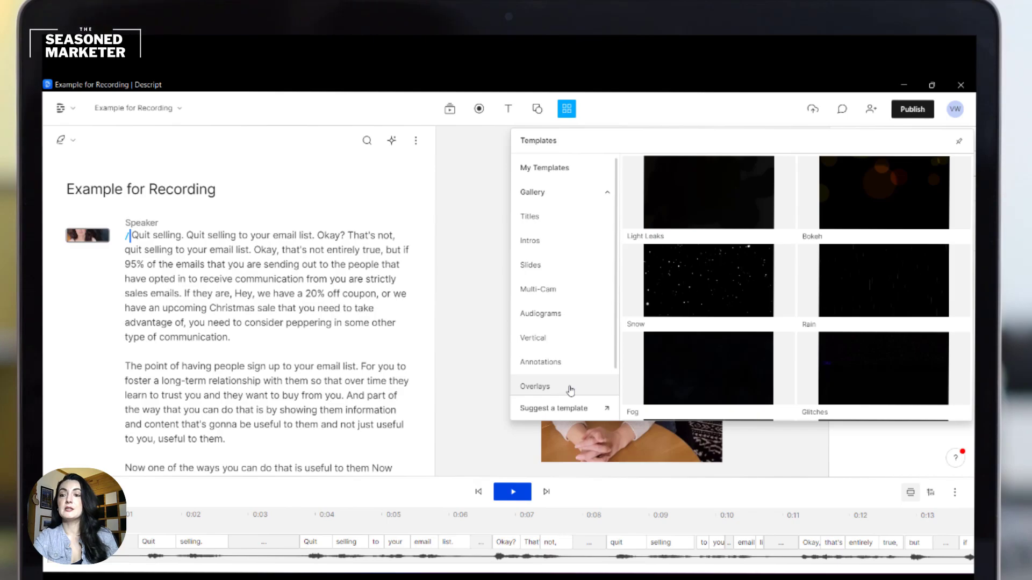
pyautogui.click(467, 328)
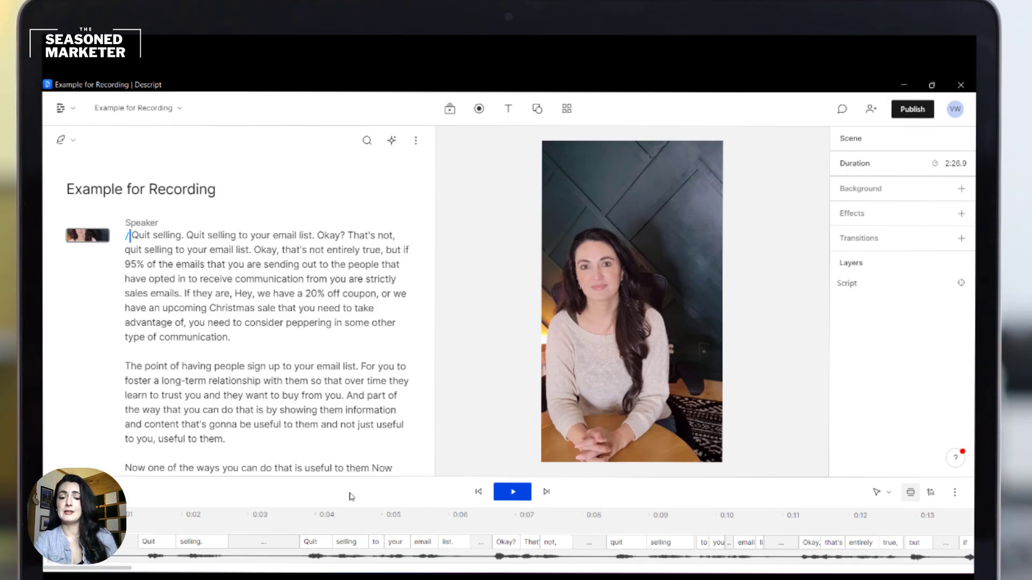
# - Examine the timeline editing tools: Select, Range, Blade, Hand and Slip
pyautogui.click(890, 494)
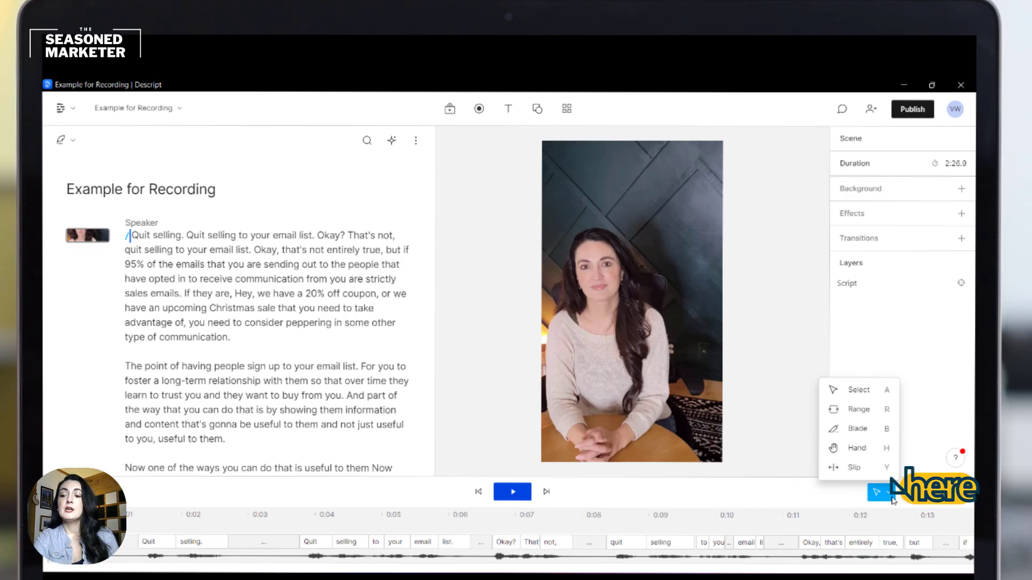
pyautogui.click(890, 494)
pyautogui.click(890, 493)
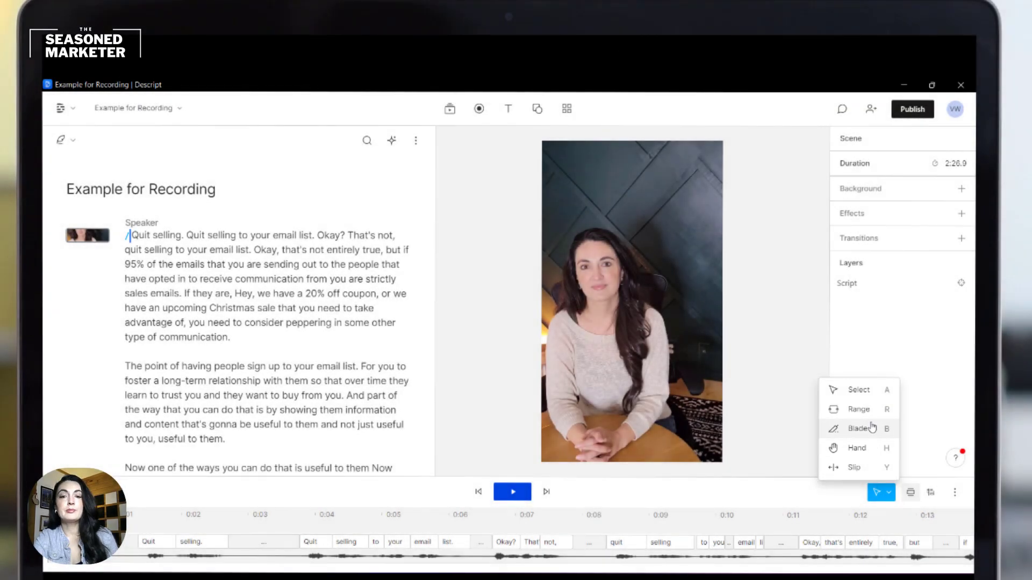
pyautogui.press('Escape')
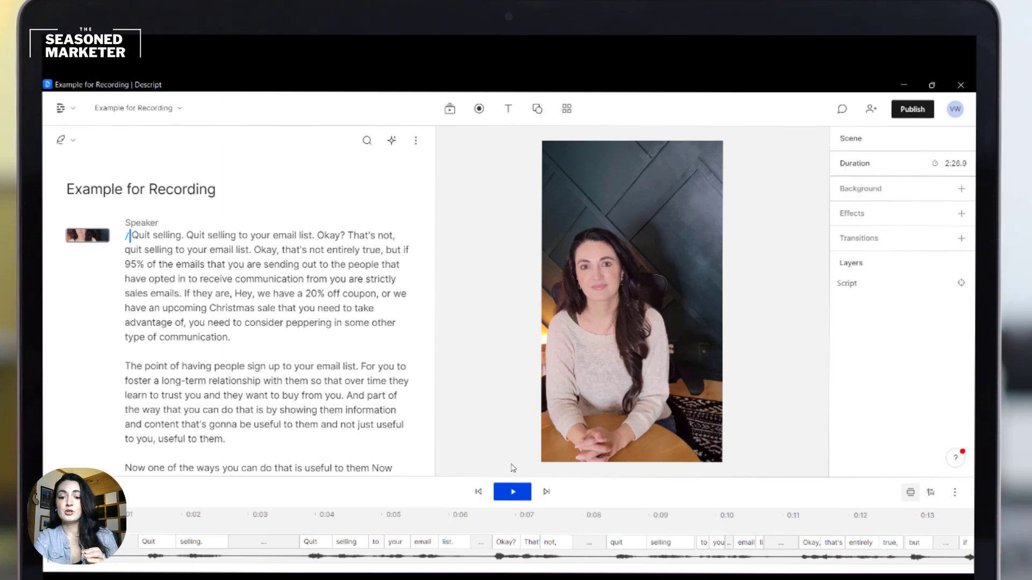
# - Play the video's opening alongside its transcript and pause it after "that's not entirely"
pyautogui.click(512, 493)
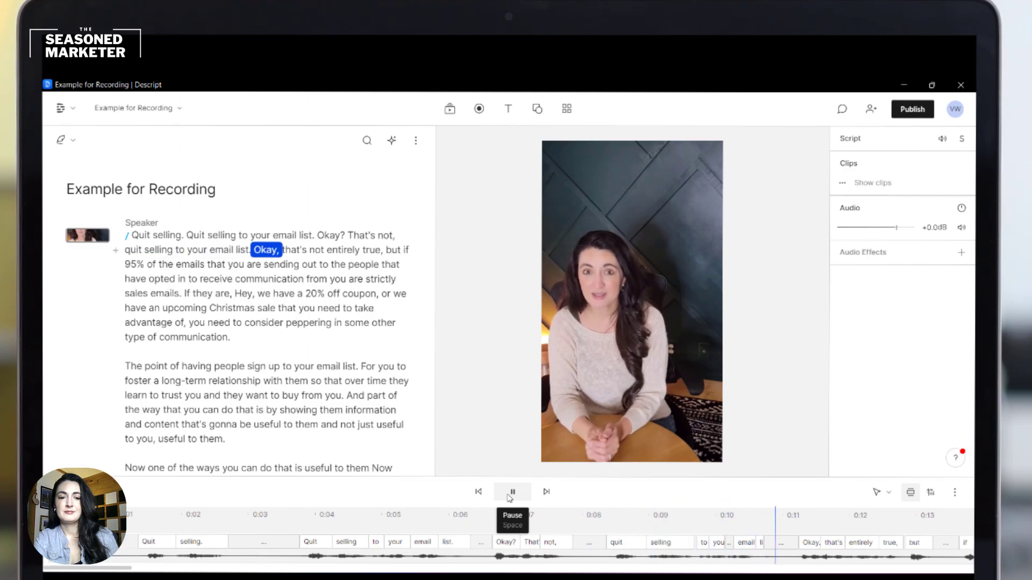
pyautogui.click(510, 495)
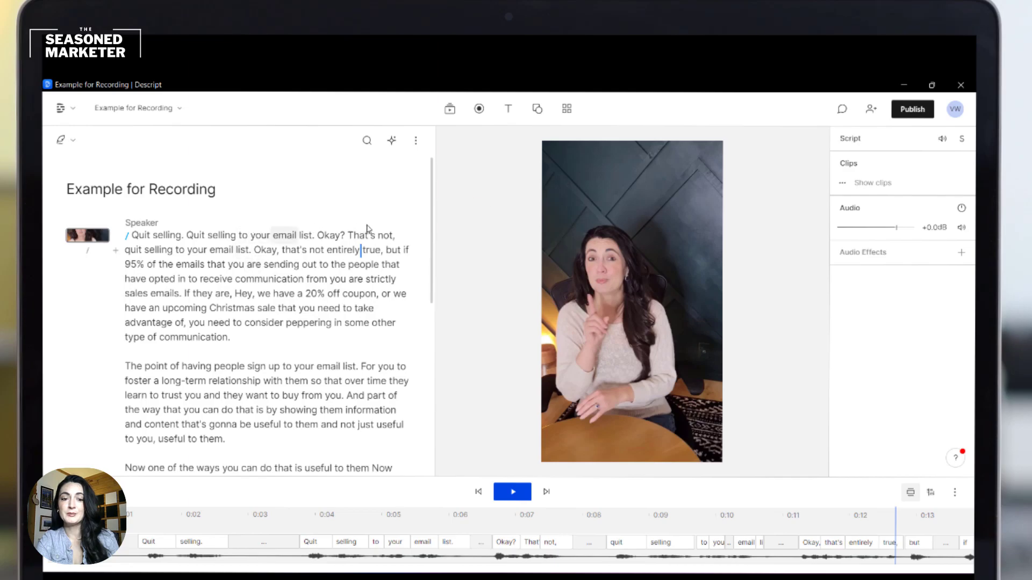
# - Delete the opening words from "Quit selling. Quit selling to your email list." through "That's not," and play back the shortened opening
pyautogui.moveTo(400, 235); pyautogui.dragTo(127, 235)
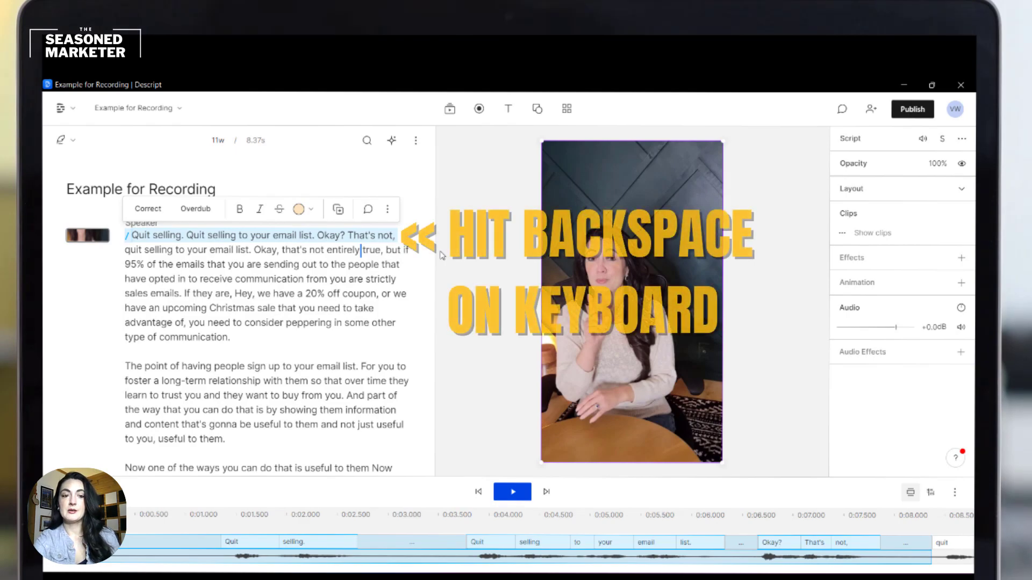
pyautogui.press('BackSpace')
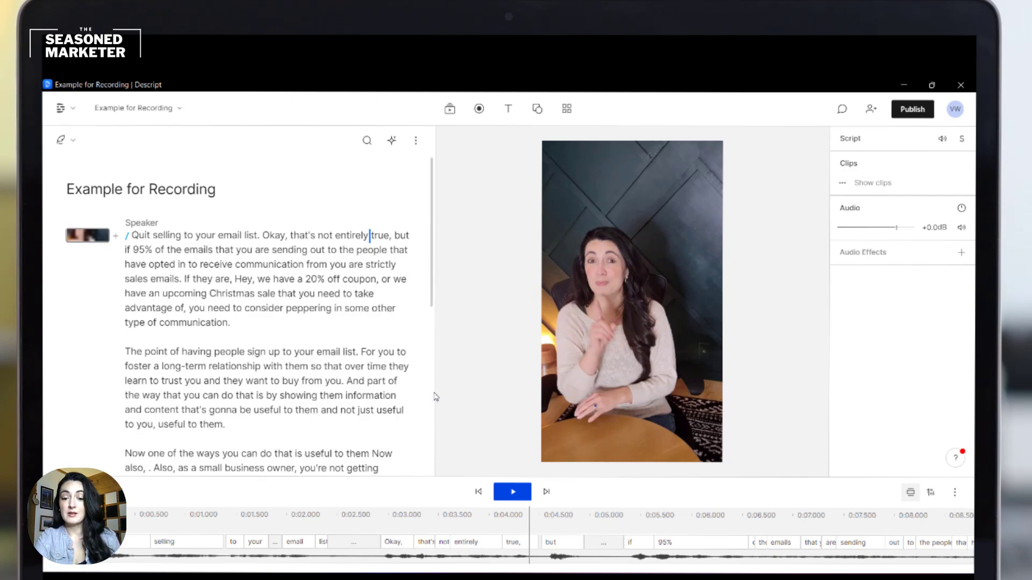
pyautogui.click(479, 493)
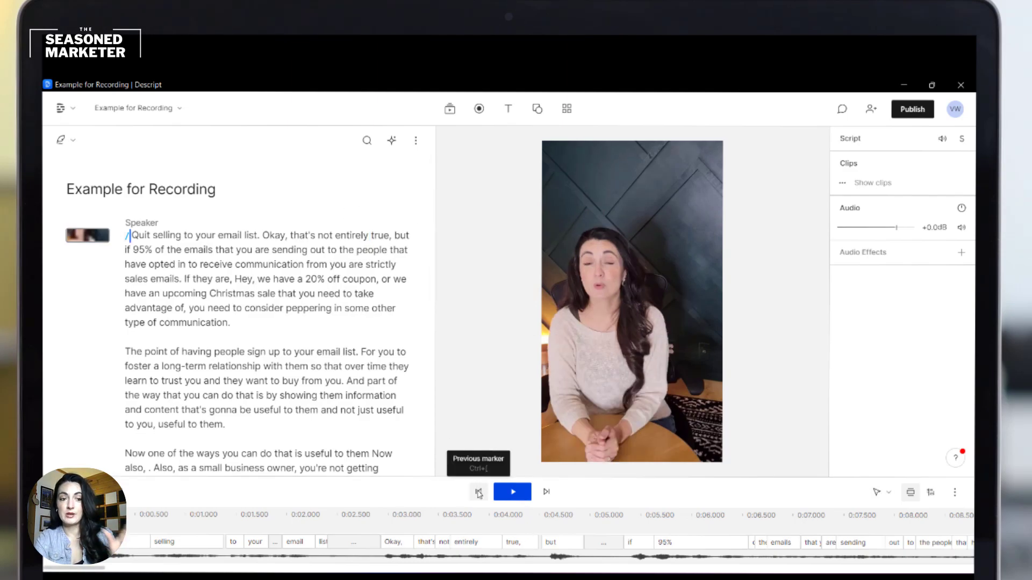
pyautogui.click(529, 500)
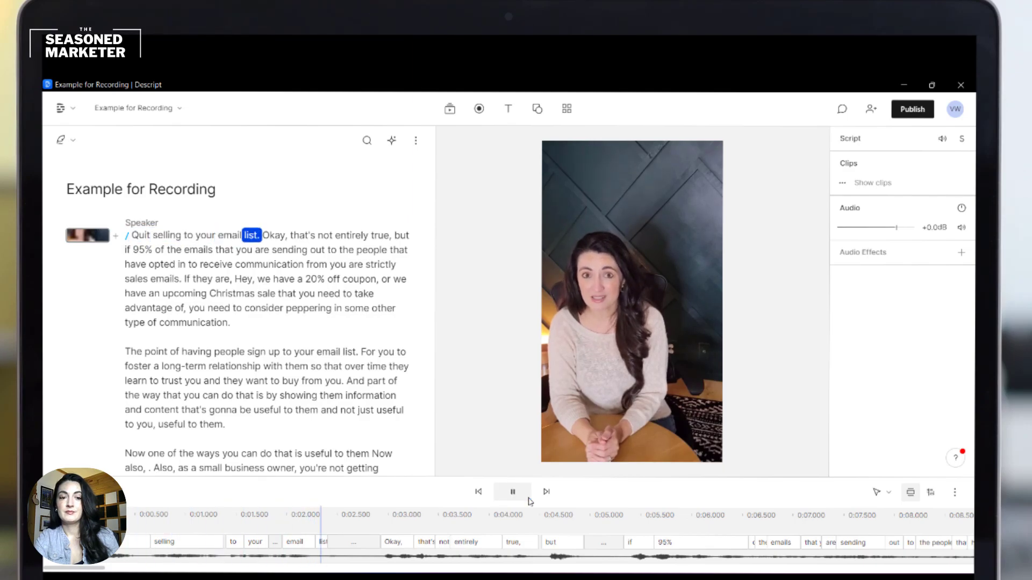
pyautogui.click(529, 501)
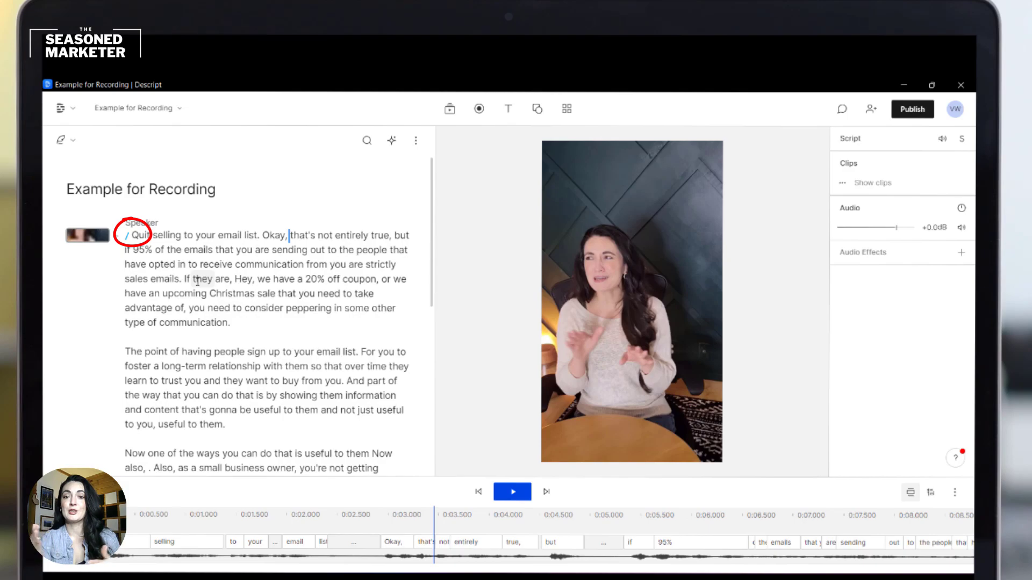
pyautogui.click(479, 493)
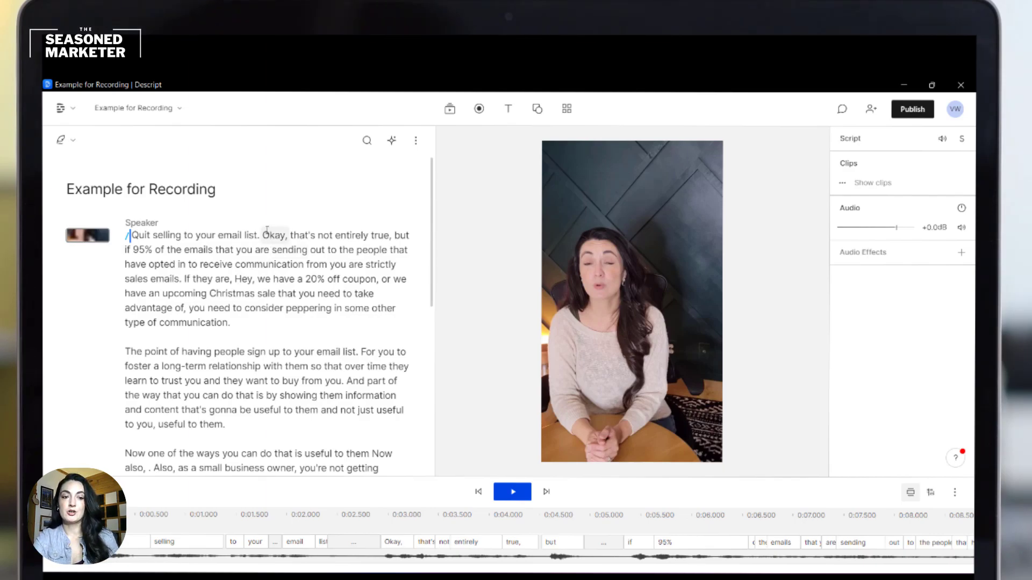
# - Split the script into new paragraphs and scenes before "Okay, that's not entirely true," and before "but if 95% of the emails"
pyautogui.click(265, 232)
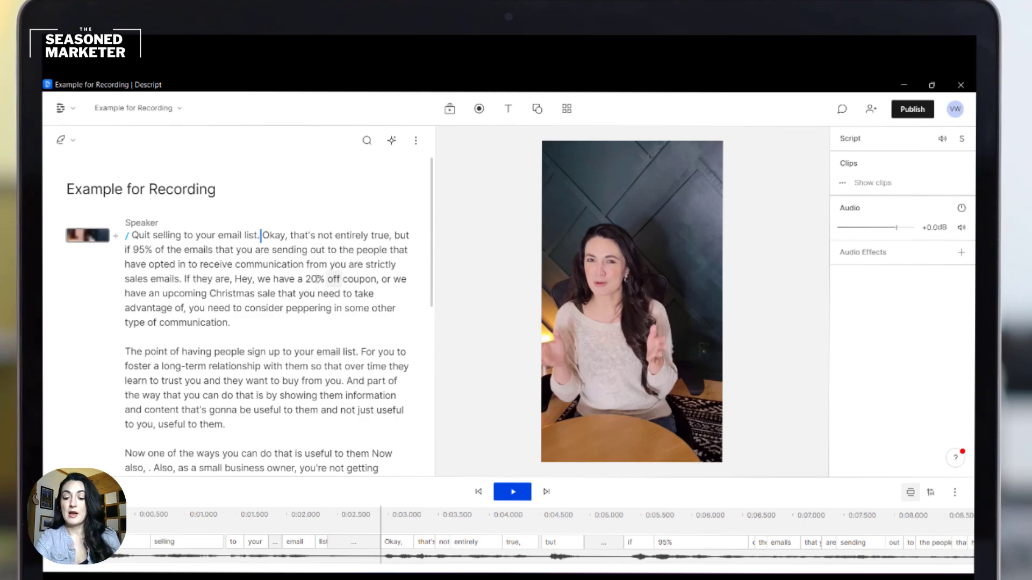
pyautogui.press('Return')
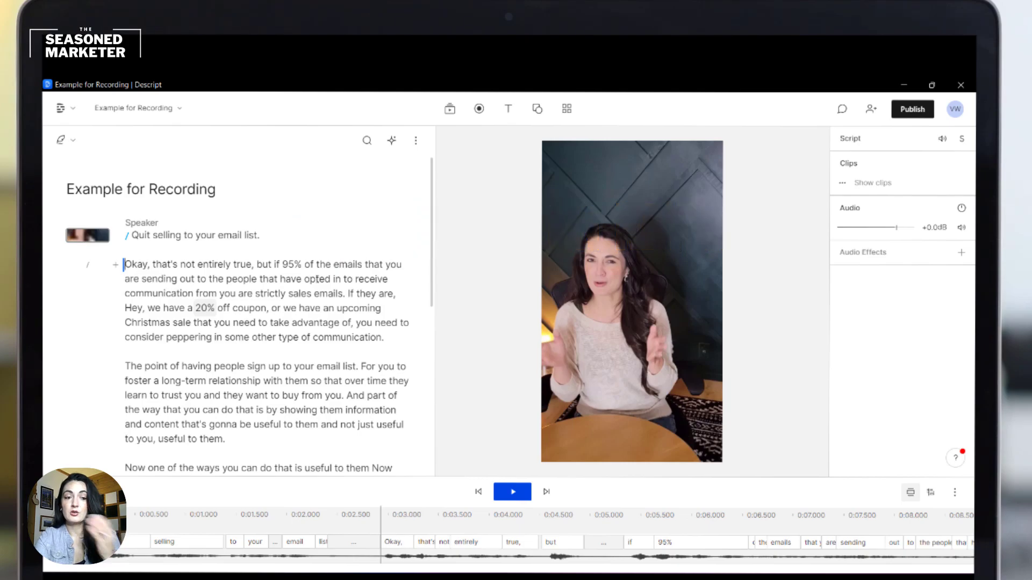
pyautogui.click(87, 267)
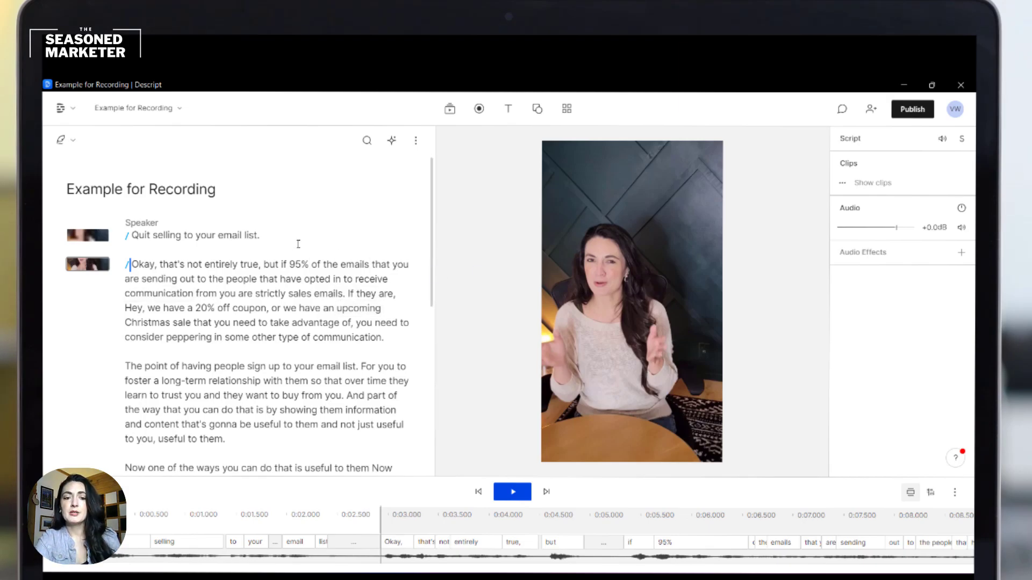
pyautogui.click(264, 264)
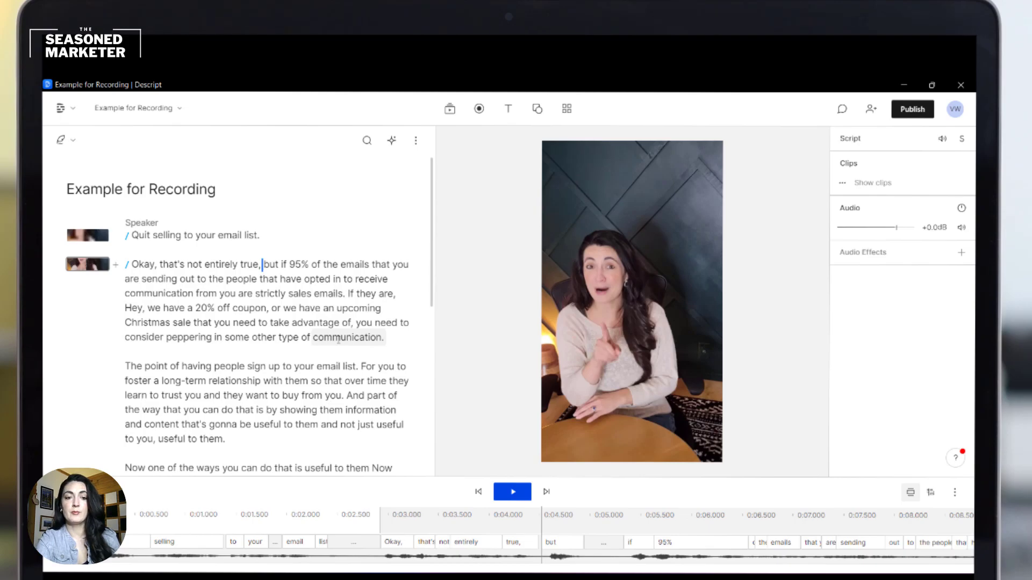
pyautogui.press('Return')
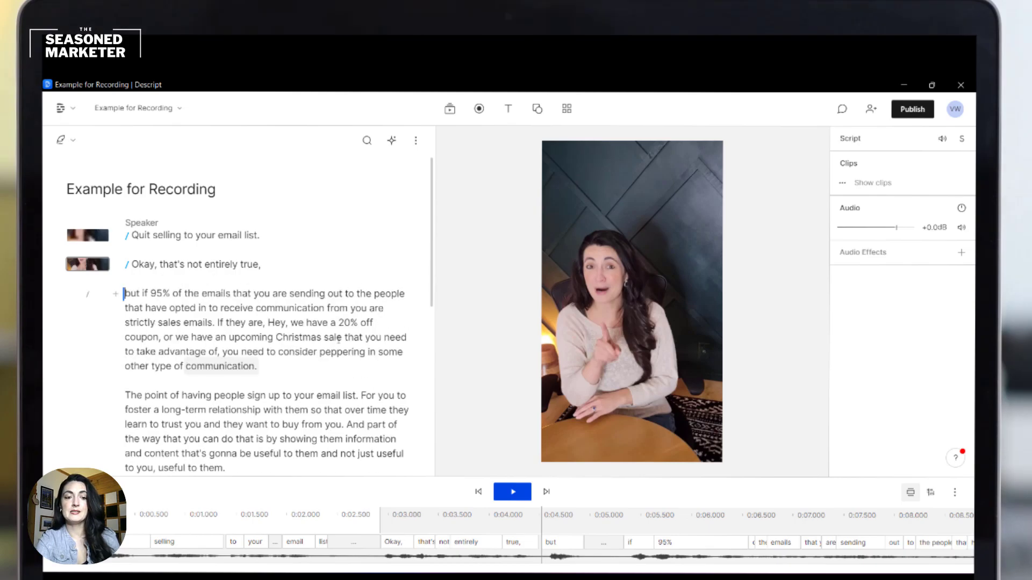
pyautogui.click(89, 297)
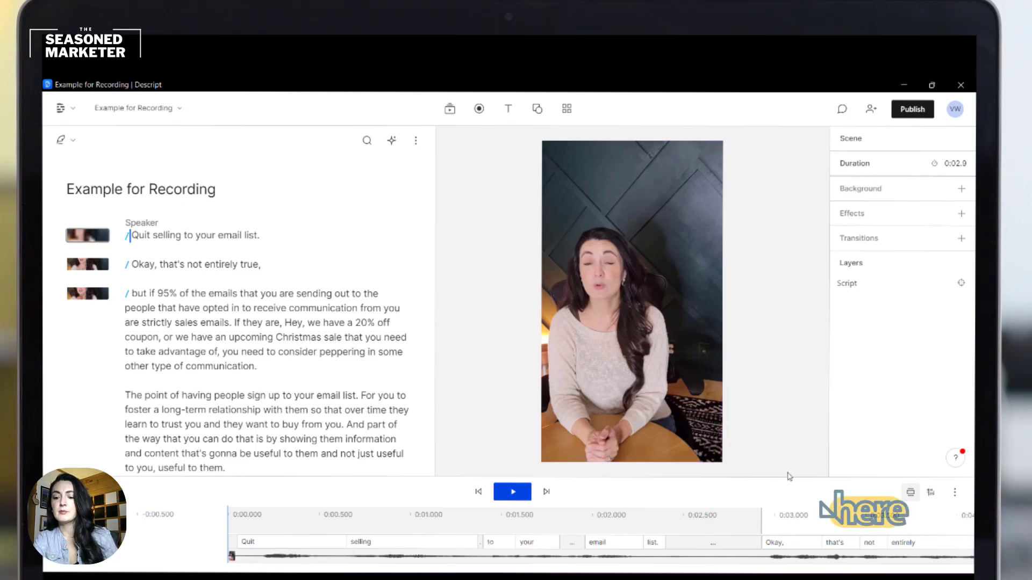
# - Enlarge the speaker's video beyond the frame in the "Okay, that's not entirely true," scene for a closer shot
pyautogui.click(774, 528)
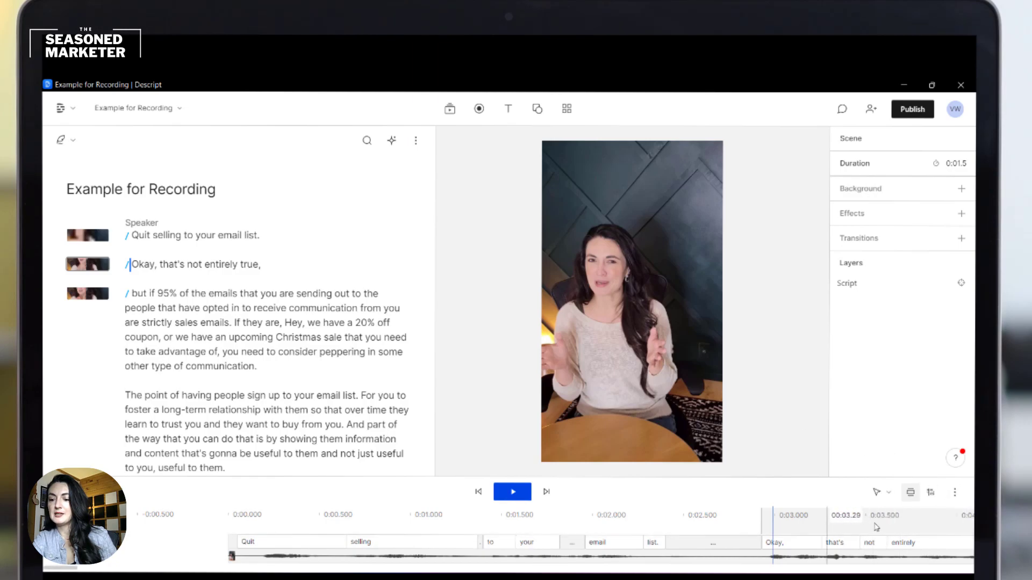
pyautogui.click(692, 414)
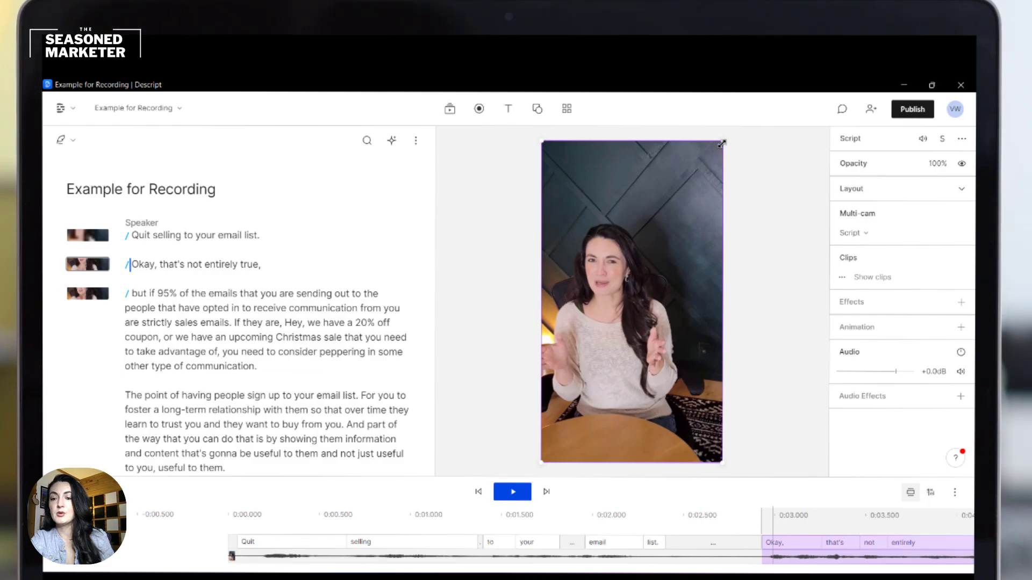
pyautogui.moveTo(722, 144); pyautogui.dragTo(762, 127)
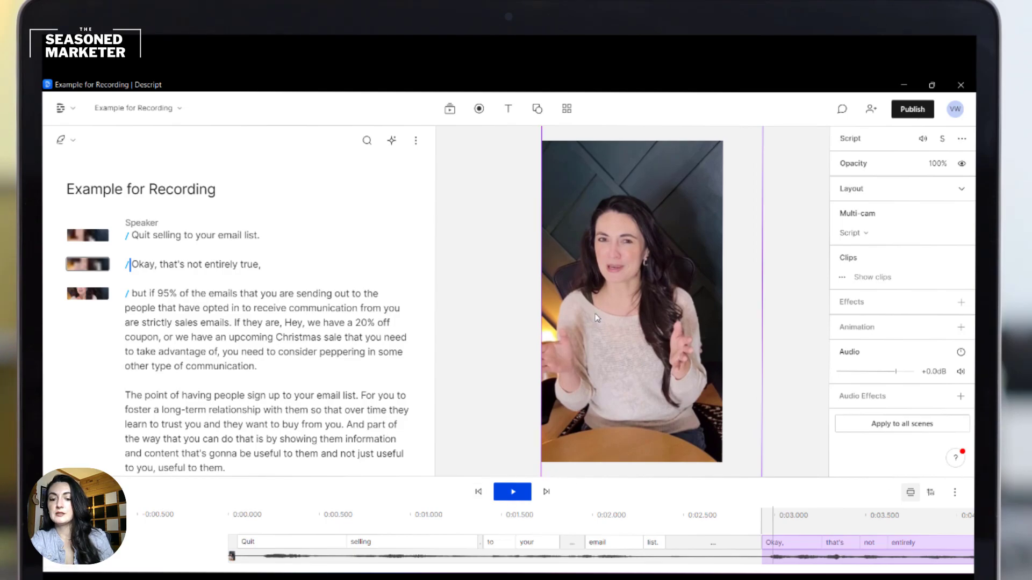
# - Play the video from the start through the zoomed scene and pause it after "but if"
pyautogui.click(479, 488)
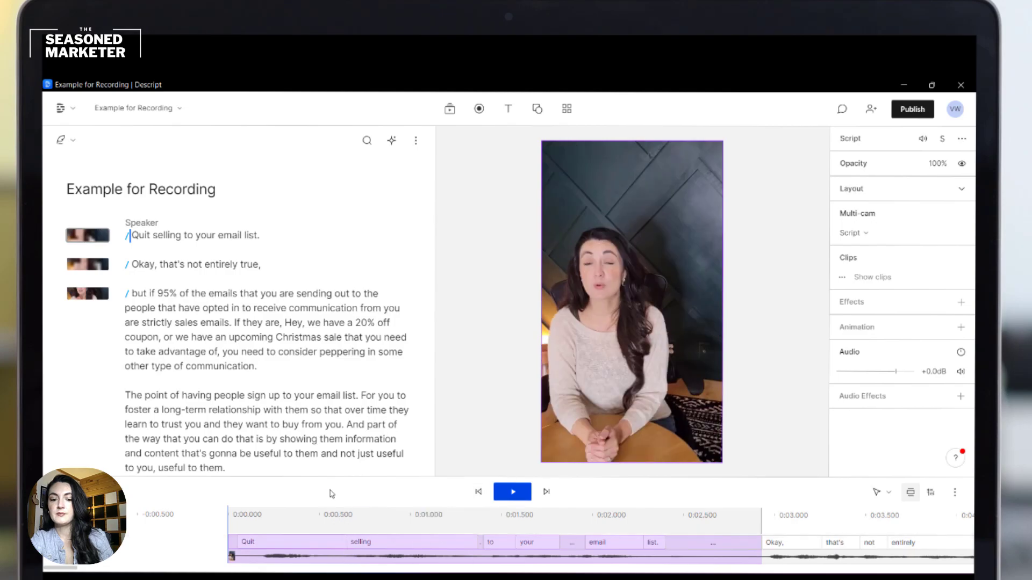
pyautogui.click(504, 496)
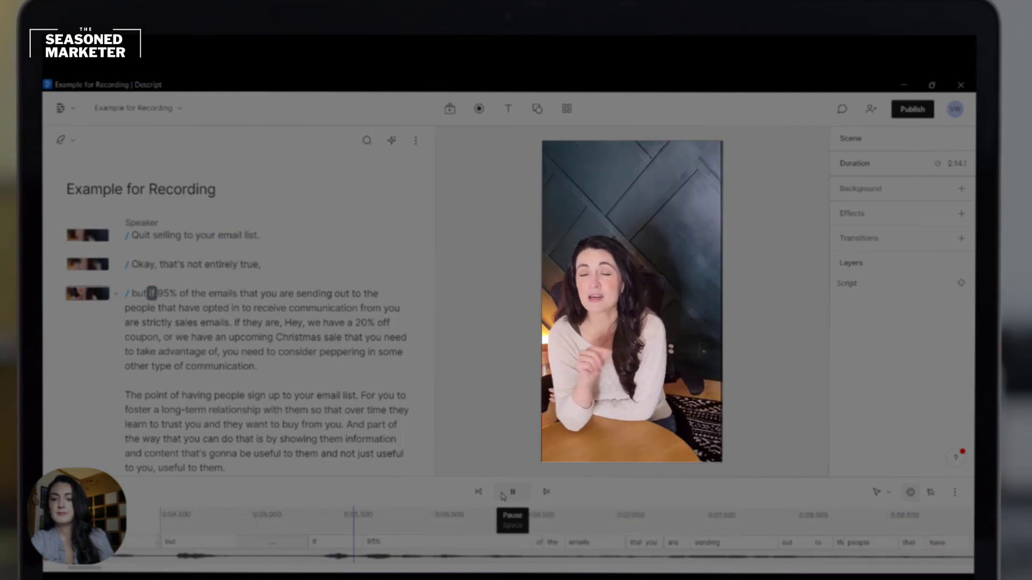
pyautogui.click(503, 496)
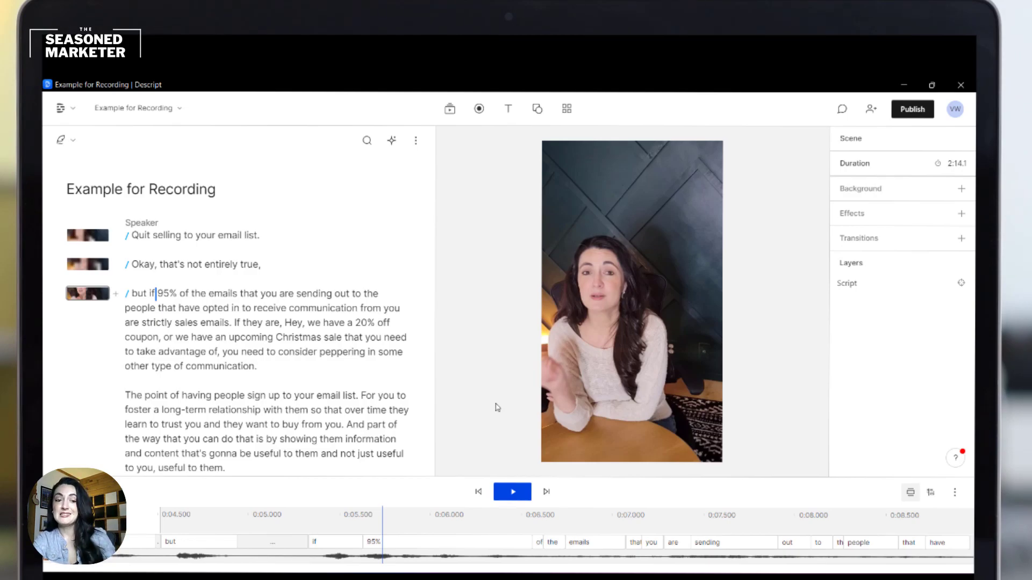
# - Isolate "Hey, we have a 20% off coupon," as its own scene by adding paragraph and scene breaks before and after it
pyautogui.scroll(-2, 322, 387)
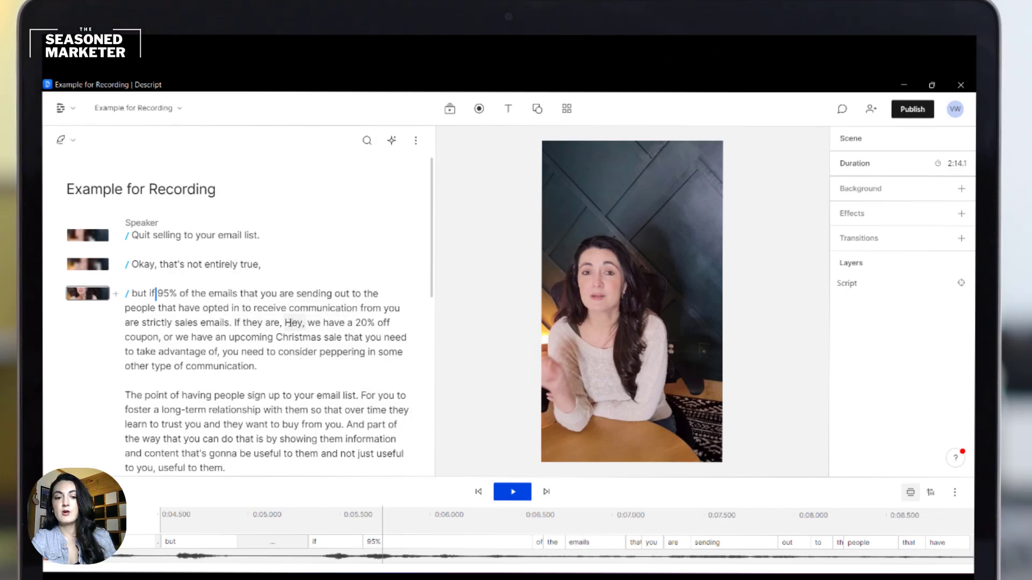
pyautogui.click(284, 322)
pyautogui.press('Return')
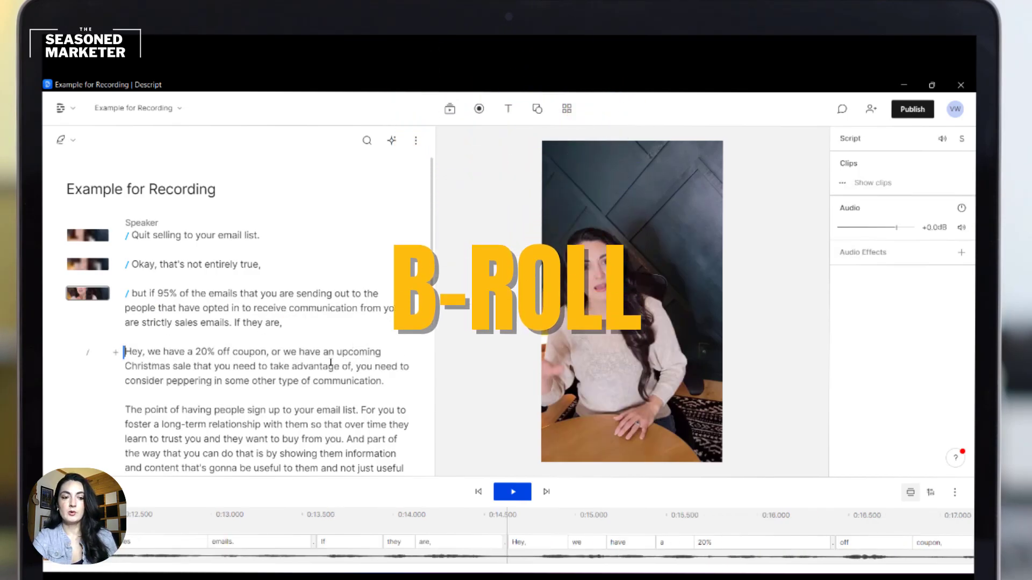
pyautogui.click(87, 352)
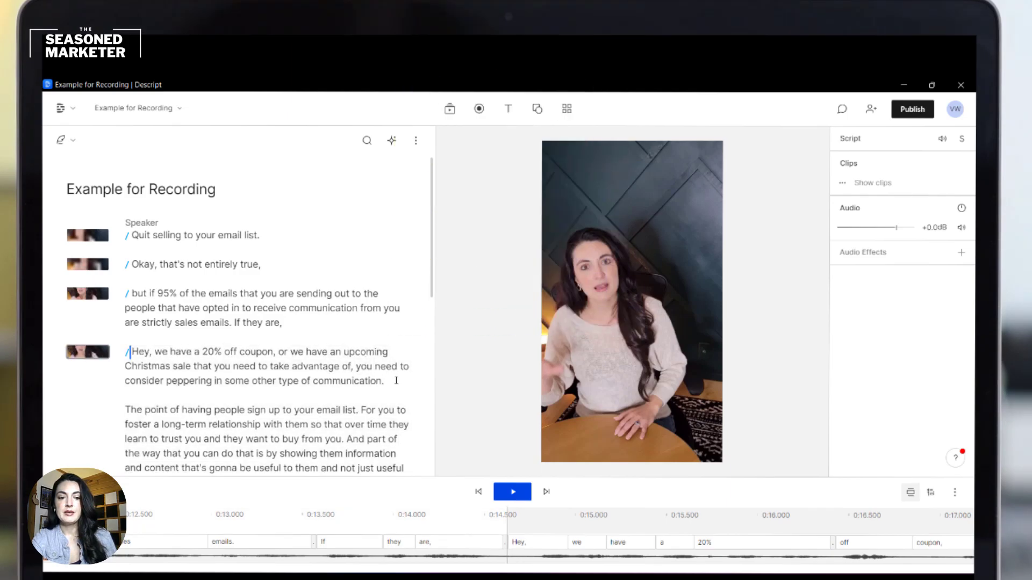
pyautogui.click(279, 352)
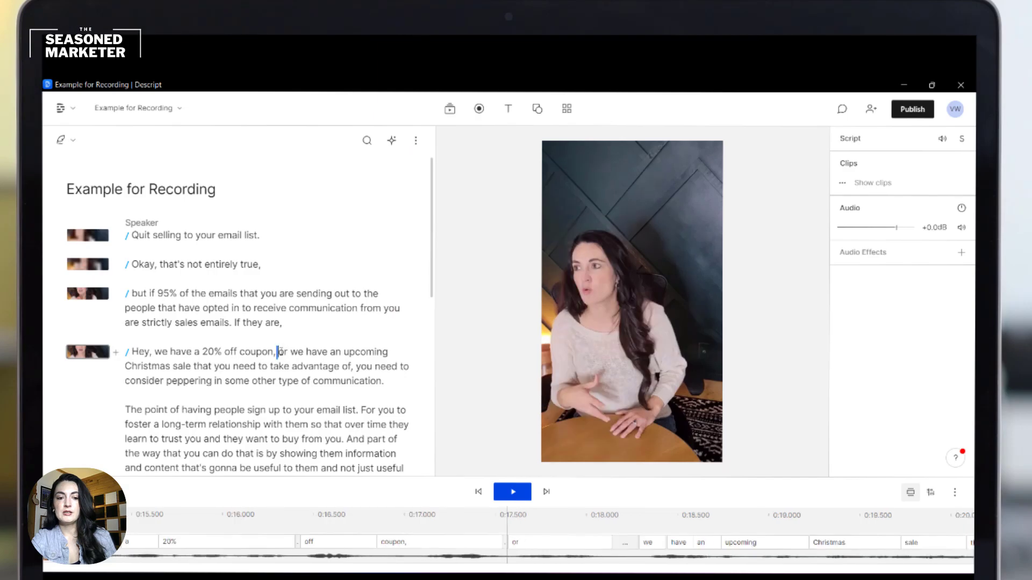
pyautogui.press('Return')
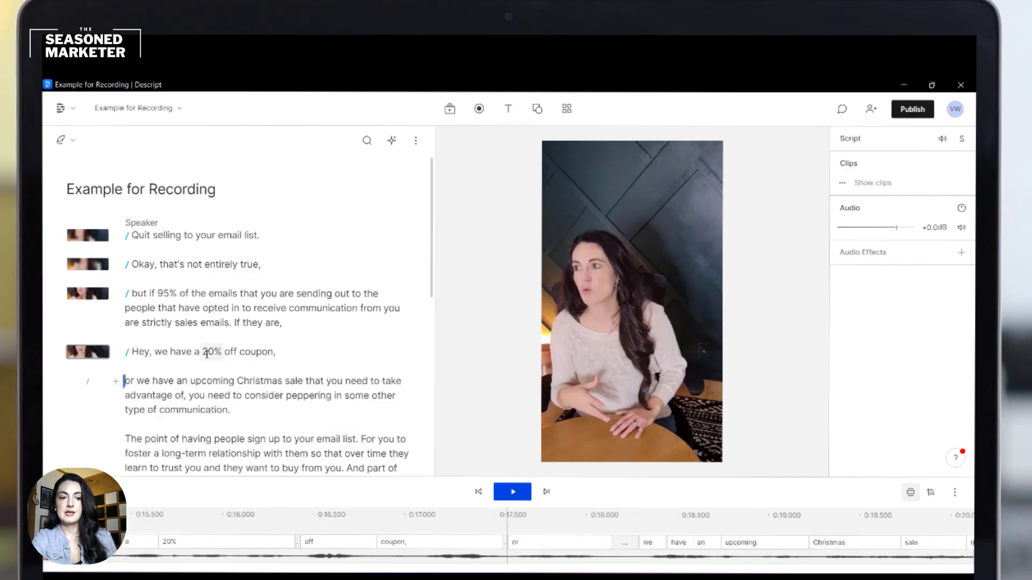
pyautogui.click(88, 381)
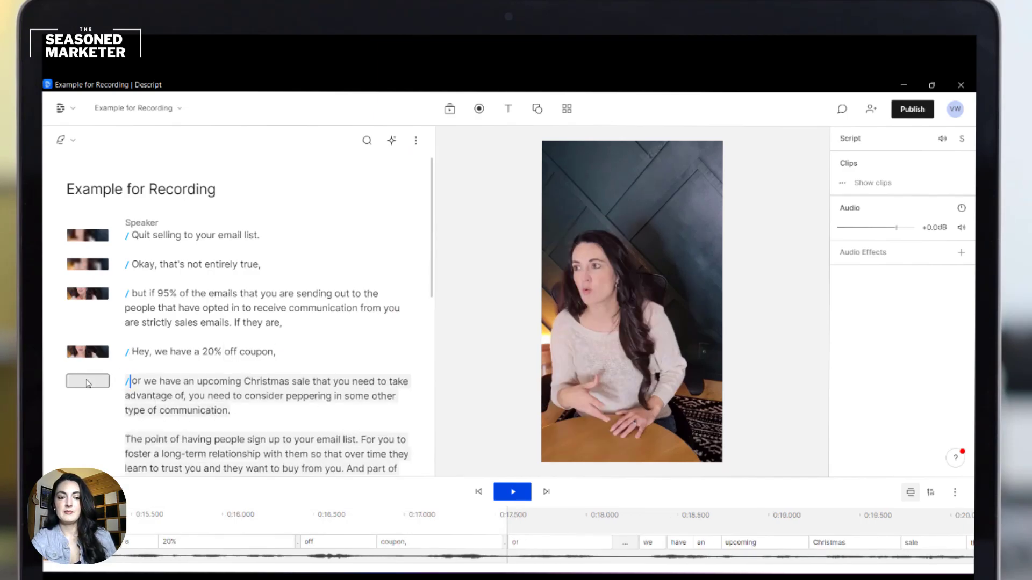
# - Search the stock videos for "sale" and insert the "Online Shop and Big Sale" clip into the 20% off coupon scene
pyautogui.click(171, 352)
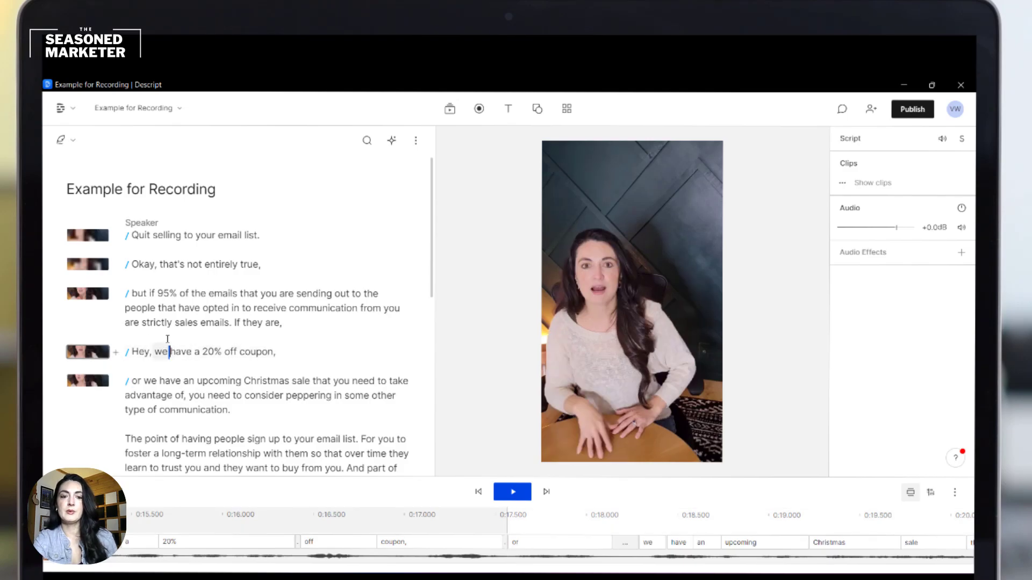
pyautogui.click(451, 110)
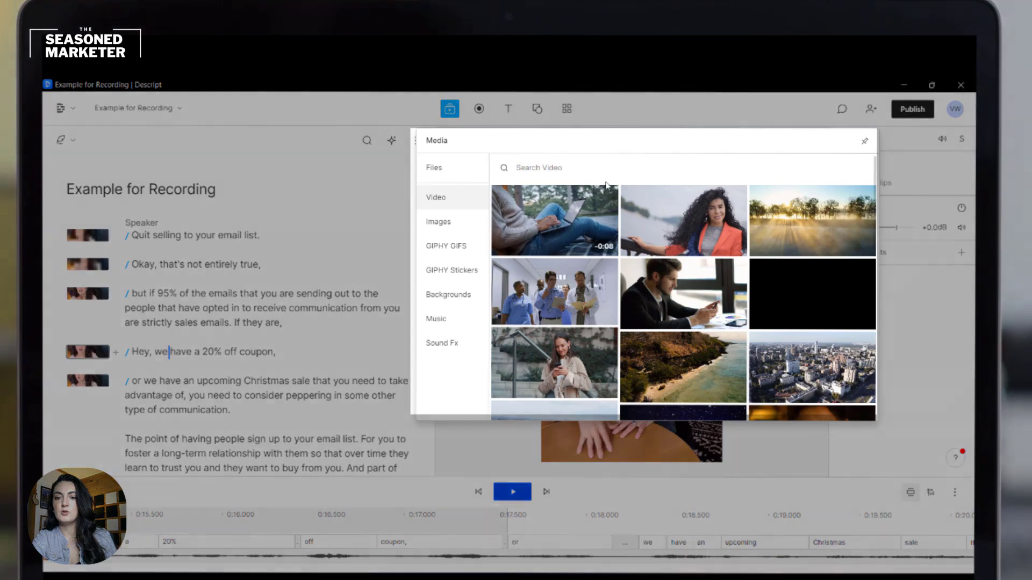
pyautogui.click(611, 168)
pyautogui.write('sale')
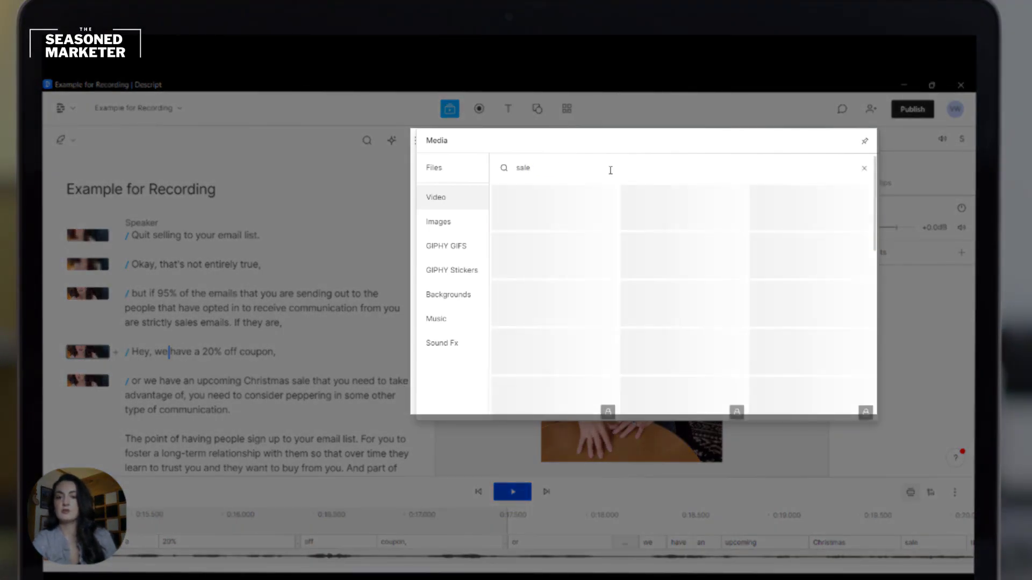
pyautogui.click(599, 215)
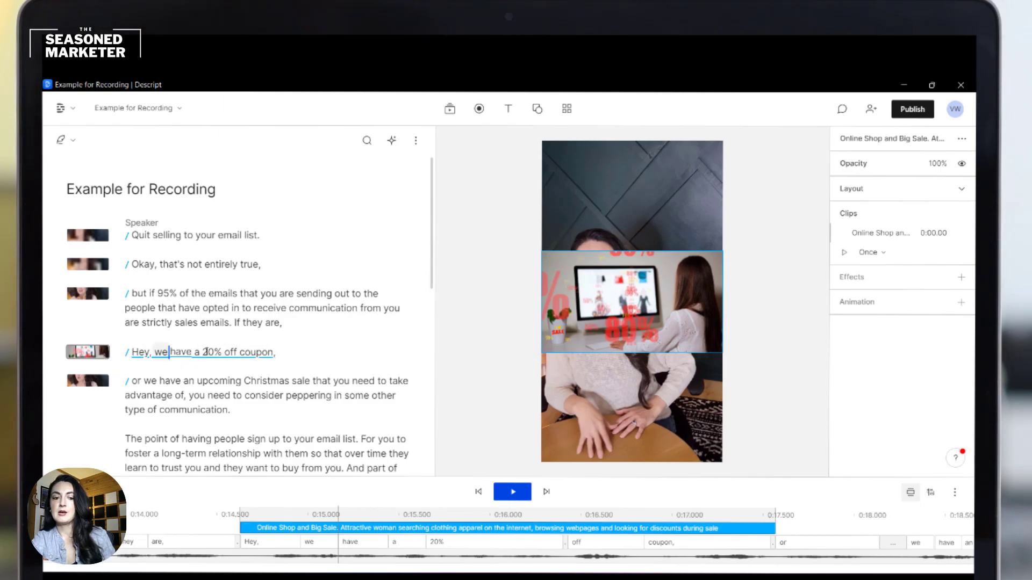
# - Resize and reposition the stock clip to fill the vertical frame with the computer monitor in view, and play the video from the start
pyautogui.moveTo(543, 251); pyautogui.dragTo(256, 110)
pyautogui.moveTo(605, 230); pyautogui.dragTo(781, 342)
pyautogui.moveTo(666, 308); pyautogui.dragTo(779, 305)
pyautogui.moveTo(538, 200); pyautogui.dragTo(417, 135)
pyautogui.moveTo(724, 253); pyautogui.dragTo(521, 258)
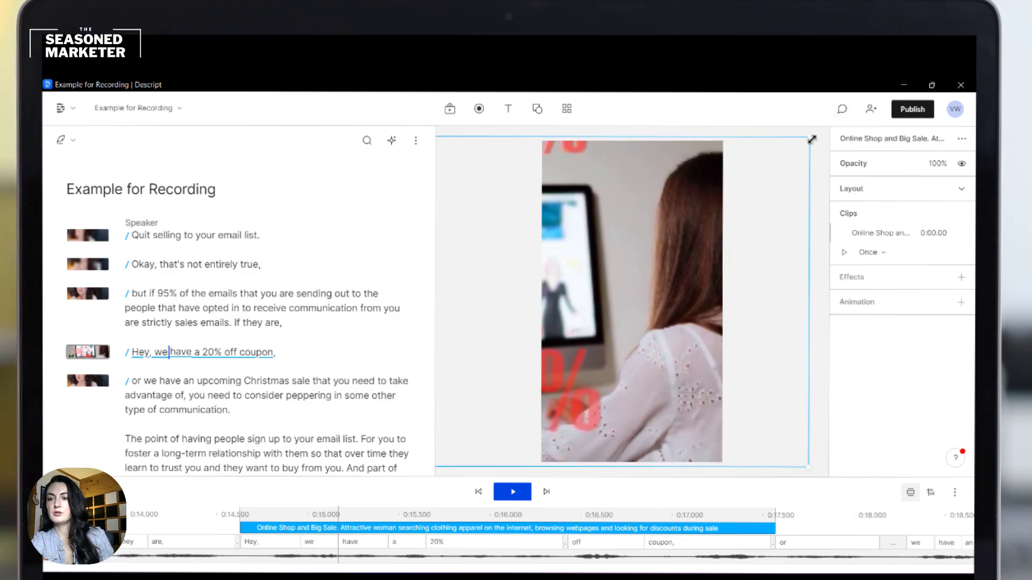
pyautogui.moveTo(810, 140); pyautogui.dragTo(804, 145)
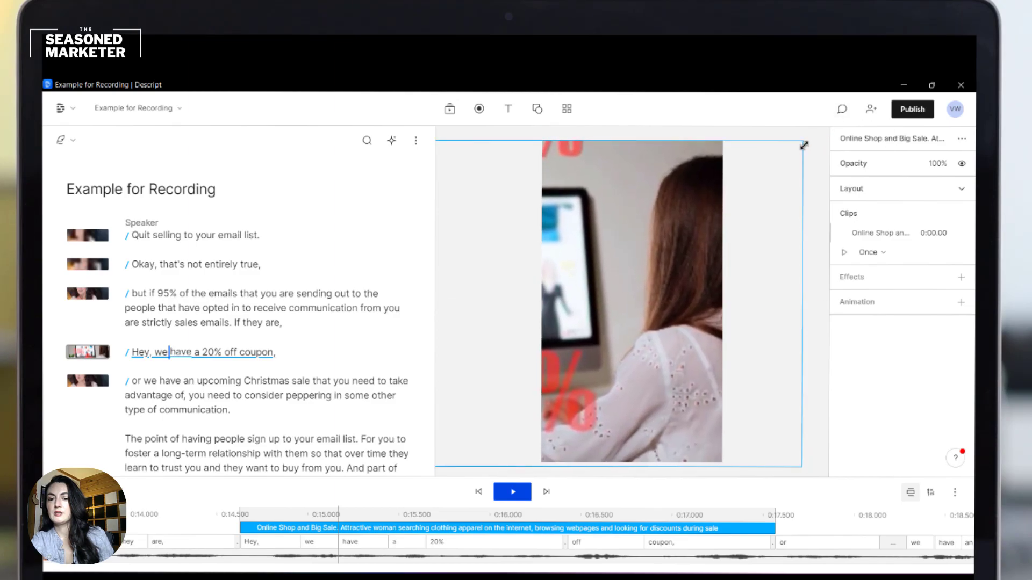
pyautogui.moveTo(799, 468); pyautogui.dragTo(796, 464)
pyautogui.moveTo(577, 395); pyautogui.dragTo(688, 392)
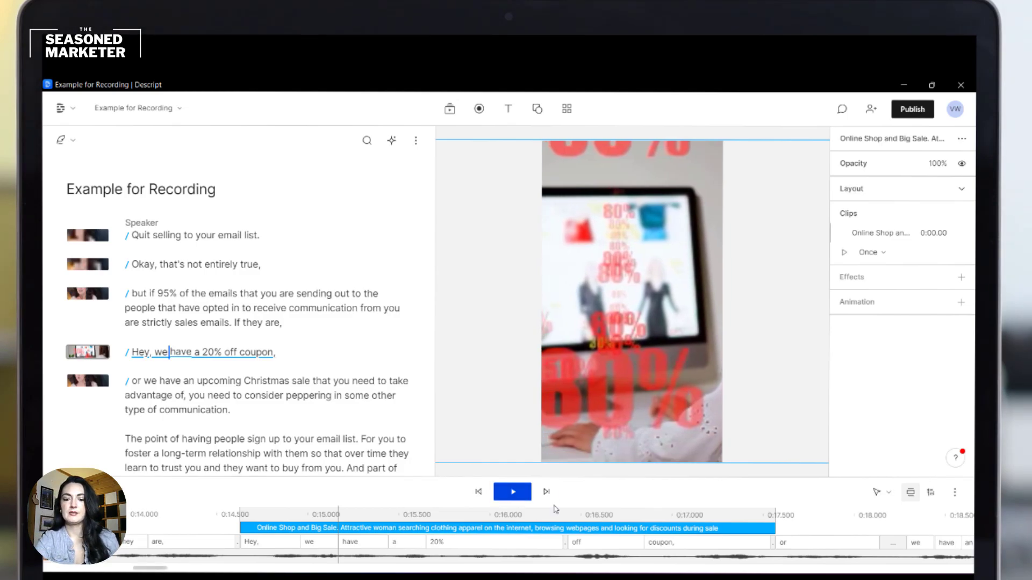
pyautogui.click(479, 491)
pyautogui.click(515, 494)
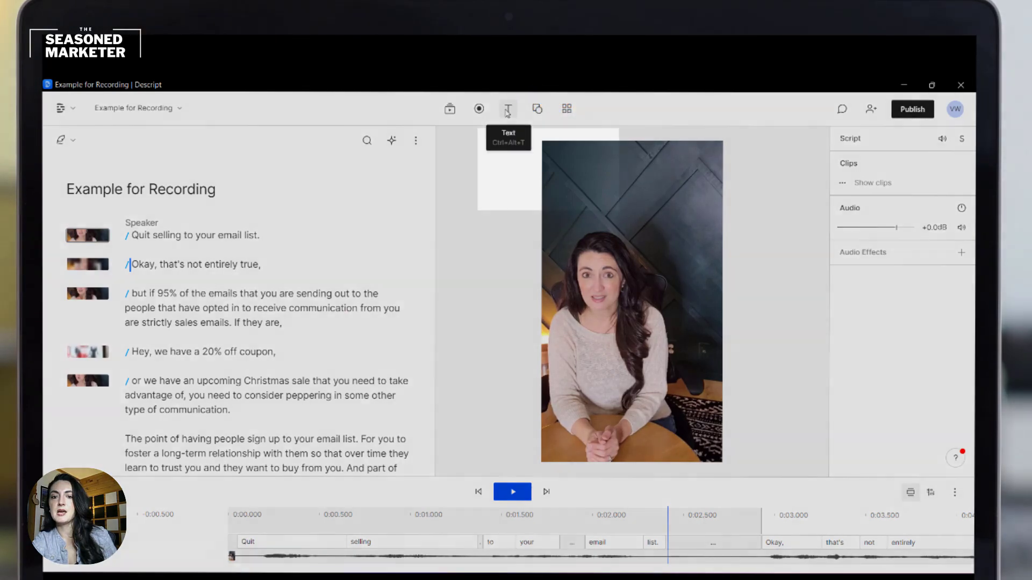
# - Select the entire script and add a Captions text layer to it
pyautogui.click(507, 111)
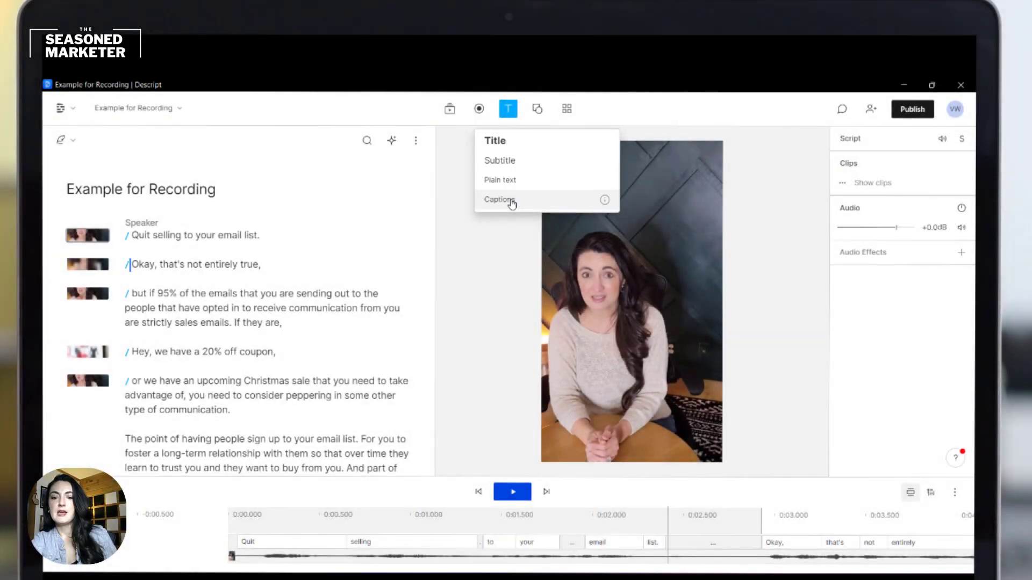
pyautogui.click(500, 200)
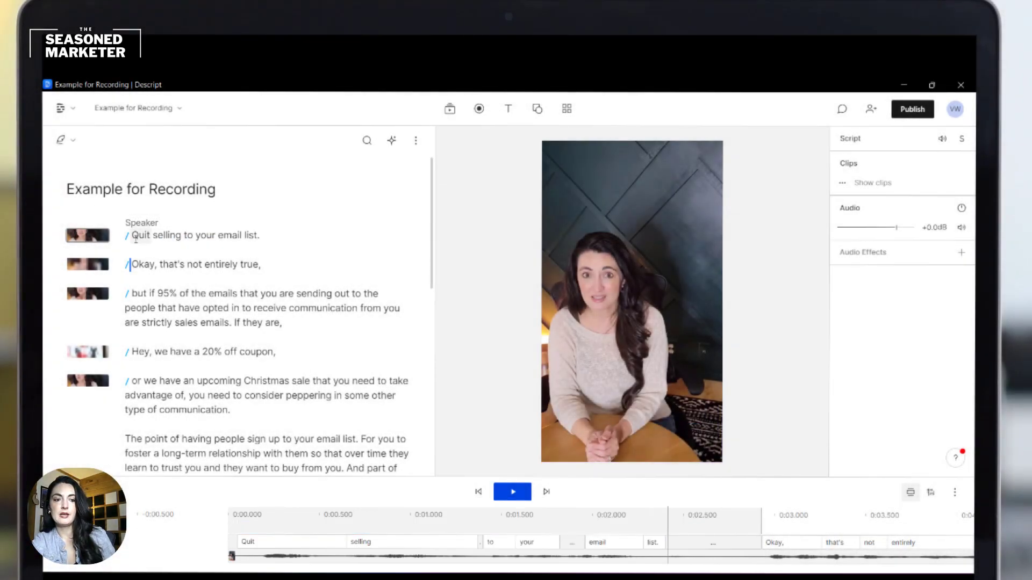
pyautogui.hotkey('ctrl', 'a')
pyautogui.scroll(-5, 135, 239)
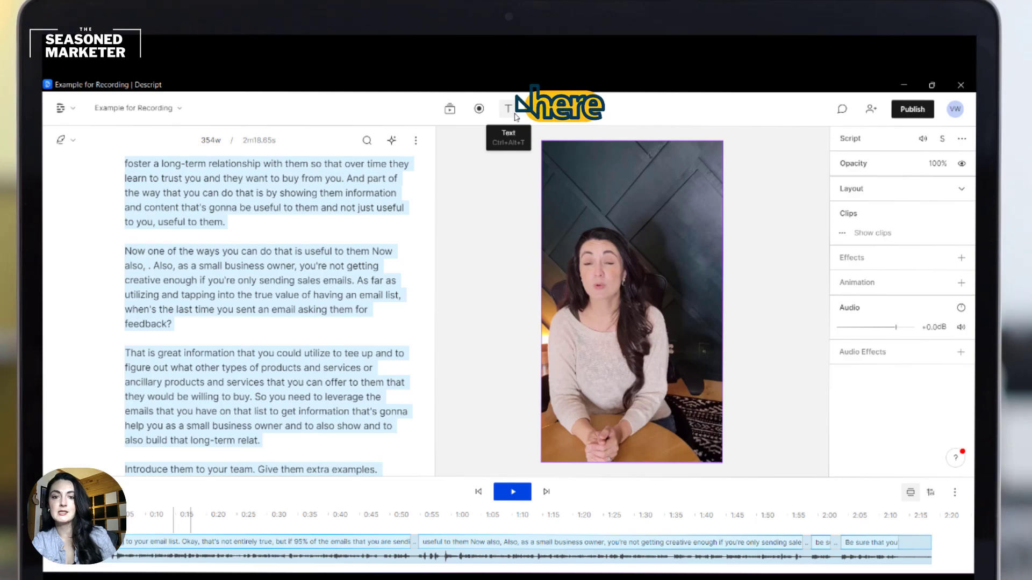
pyautogui.click(514, 114)
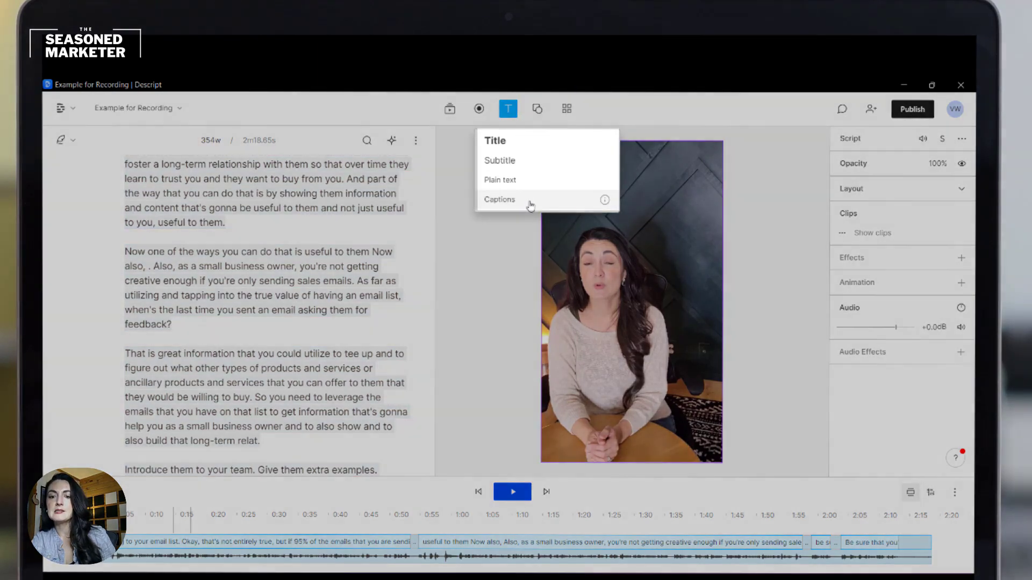
pyautogui.click(530, 203)
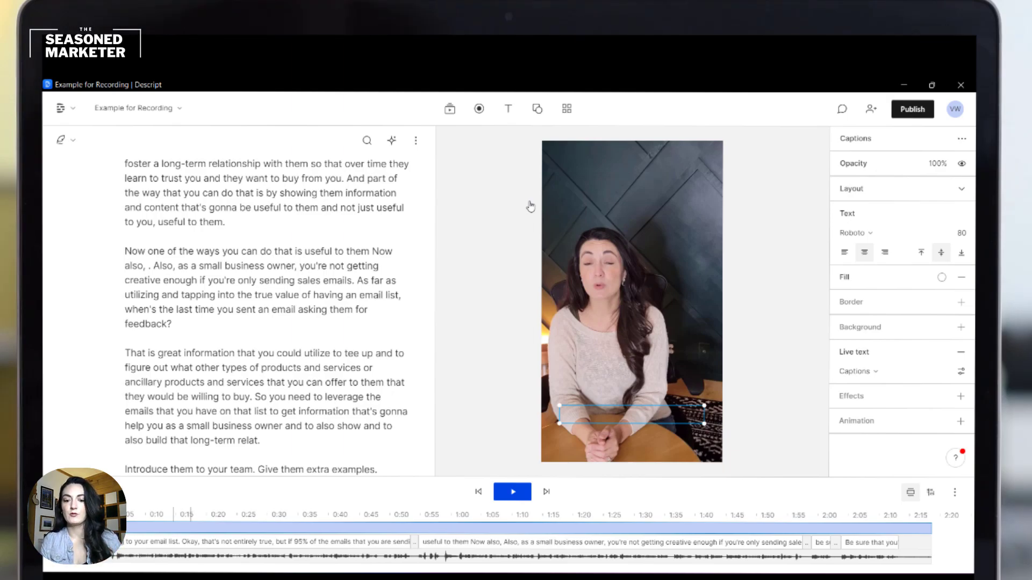
# - Play the captioned video from the start and pause it at "people that have opted in to"
pyautogui.click(477, 501)
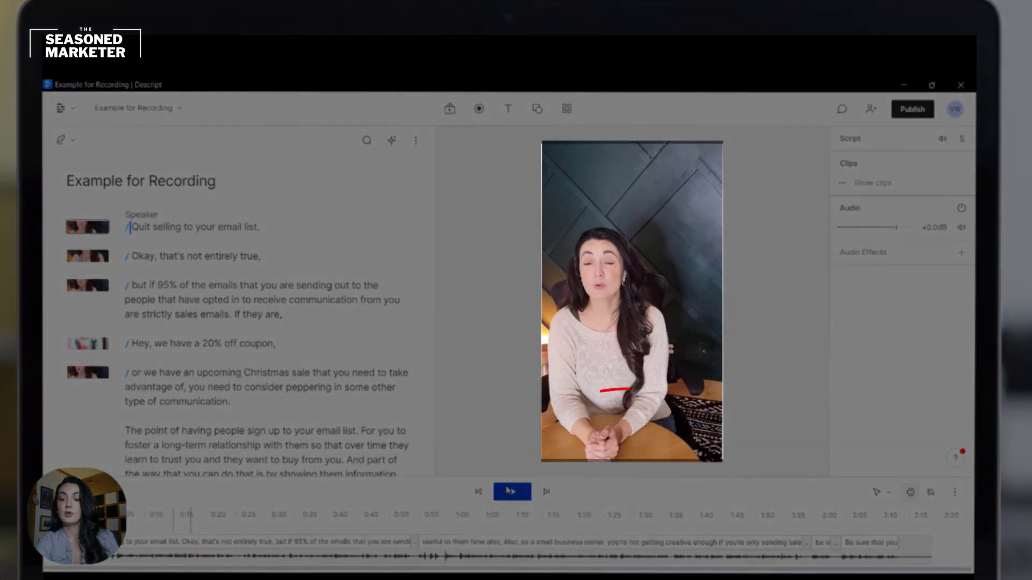
pyautogui.click(510, 491)
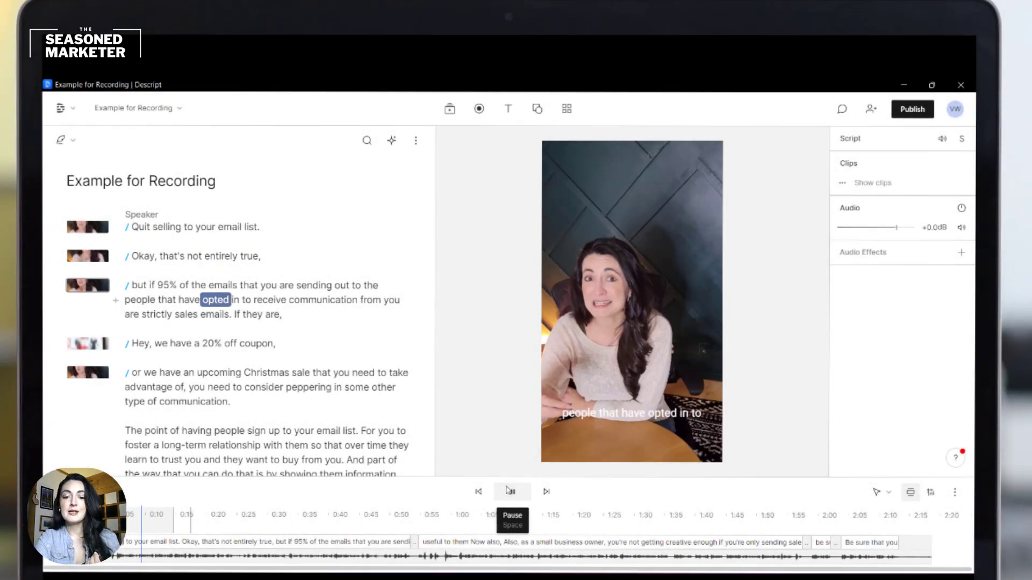
pyautogui.click(510, 492)
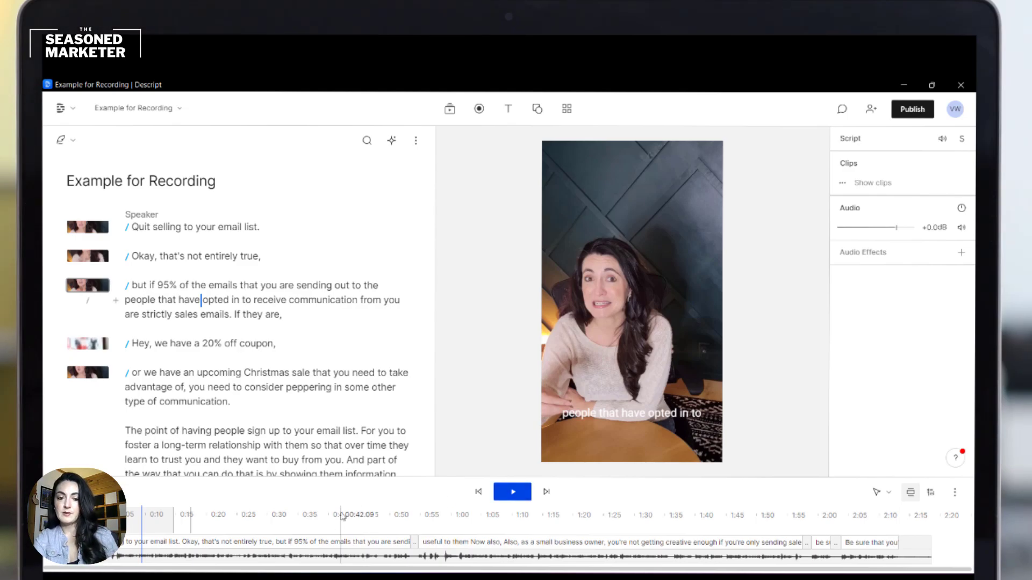
# - Move the captions in the "but if 95% of the emails" scene above the speaker's head
pyautogui.click(612, 424)
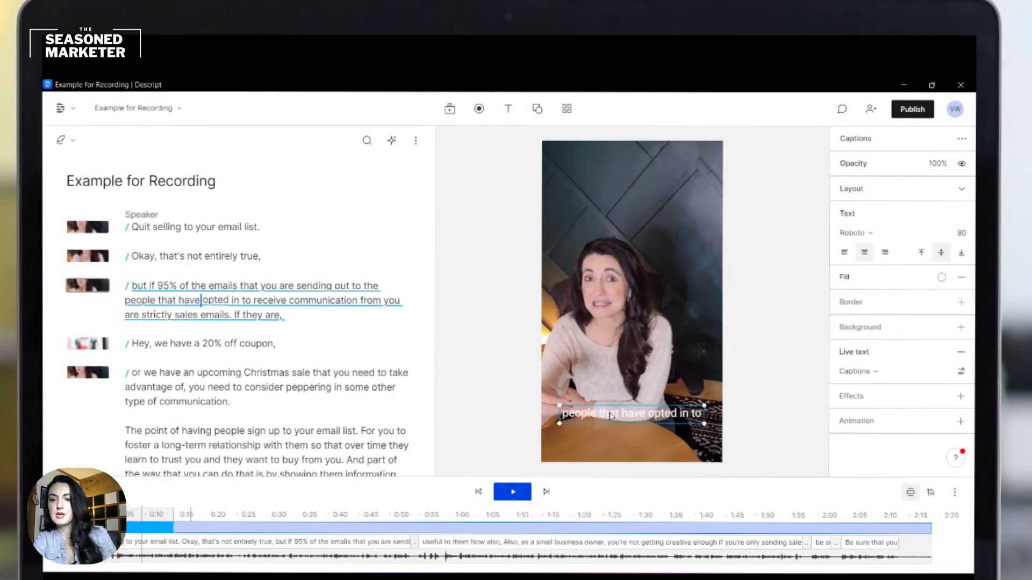
pyautogui.moveTo(611, 416); pyautogui.dragTo(615, 197)
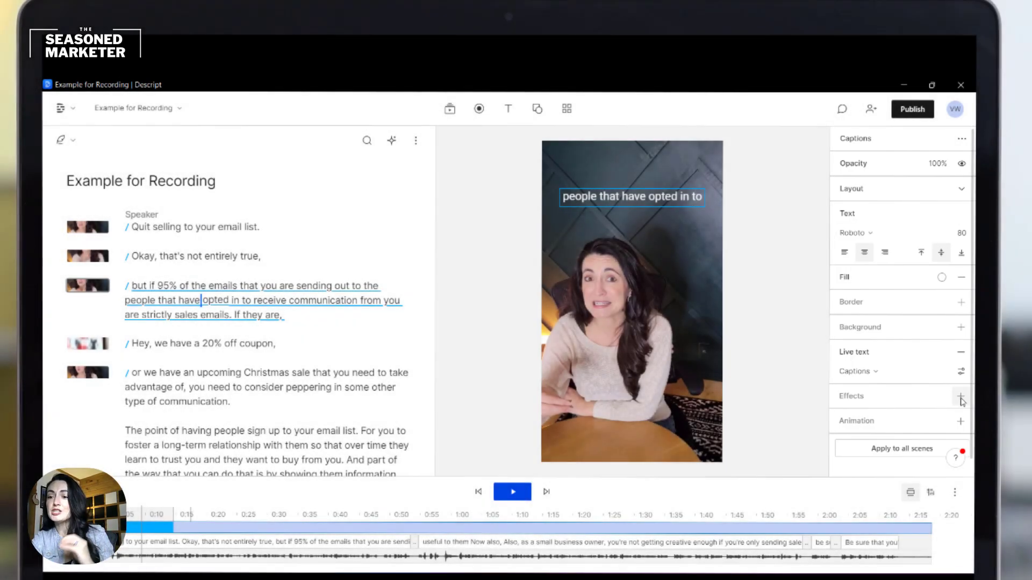
# - Try the Josefin Sans Semi Bold and Manrope Extra Bold fonts on the captions
pyautogui.click(870, 236)
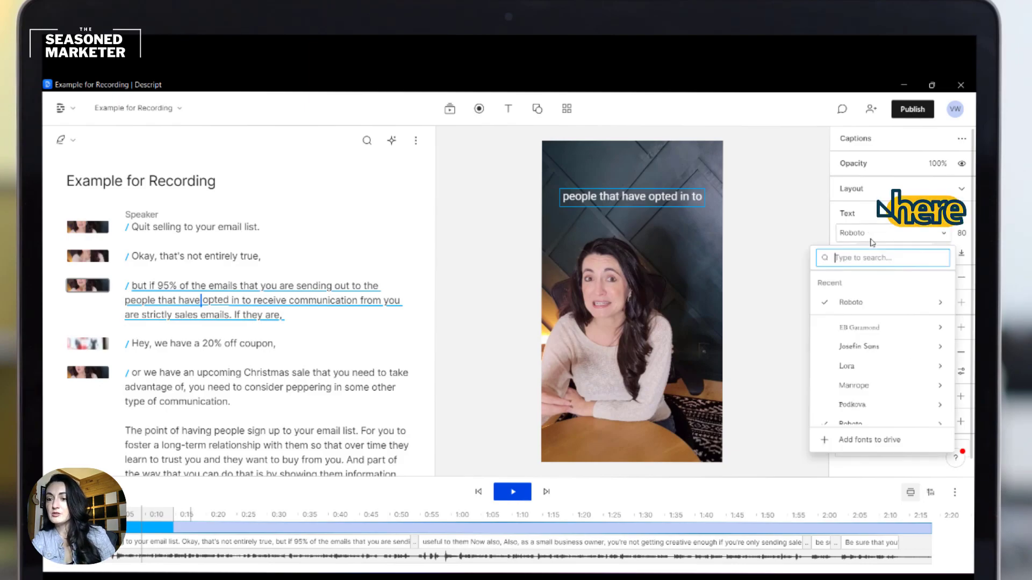
pyautogui.moveTo(871, 348)
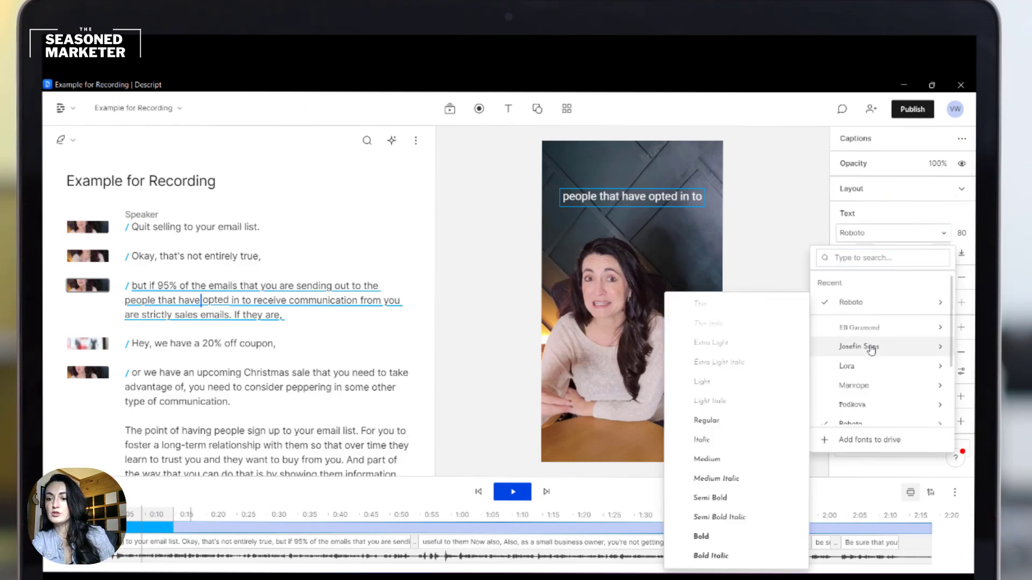
pyautogui.click(729, 498)
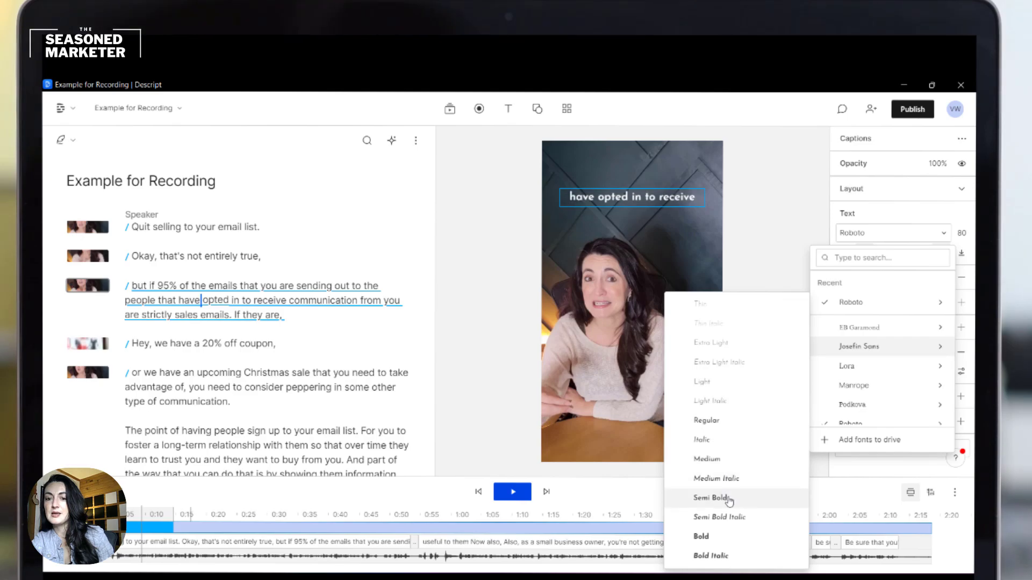
pyautogui.click(882, 237)
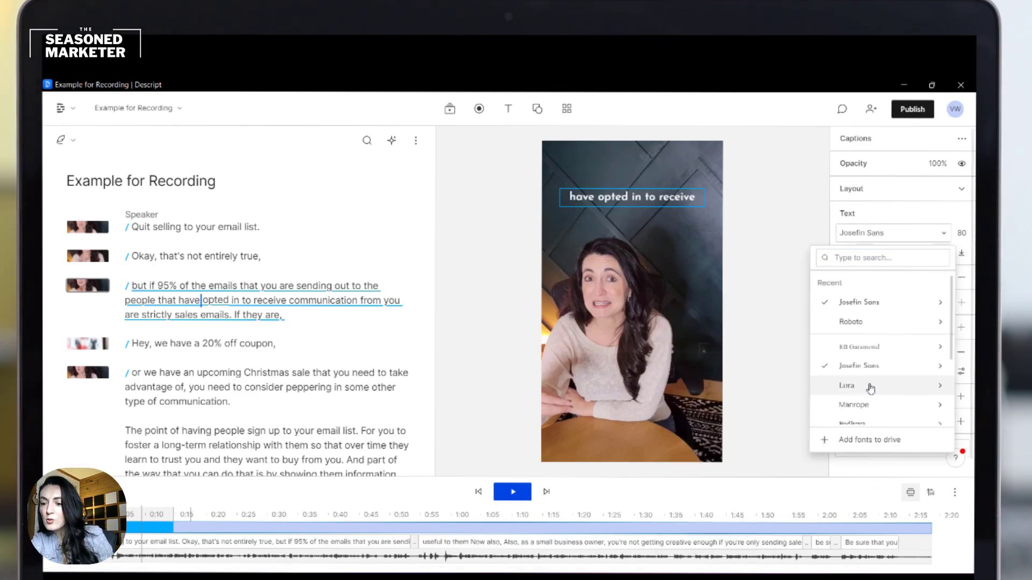
pyautogui.scroll(-3, 871, 387)
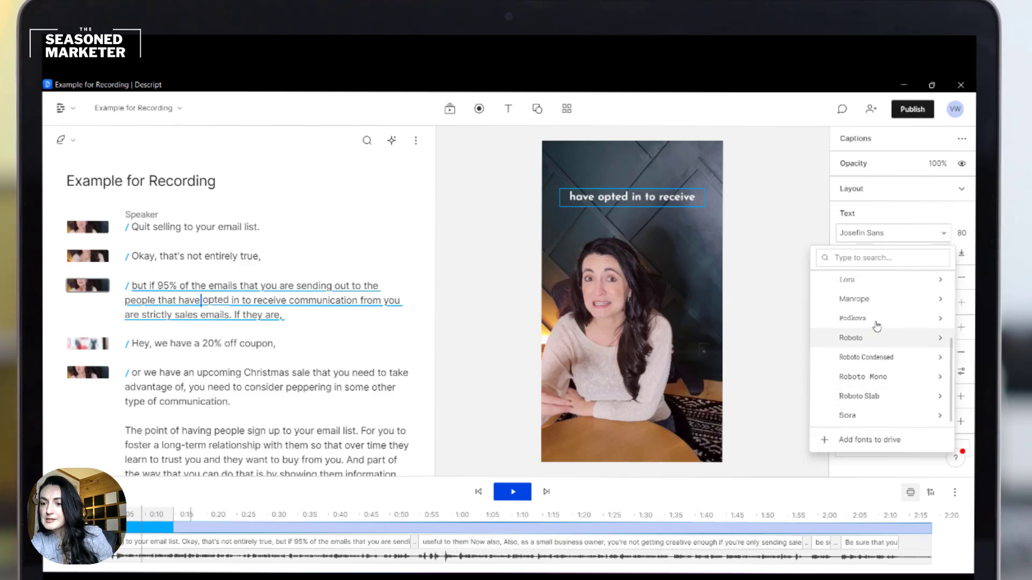
pyautogui.moveTo(877, 307)
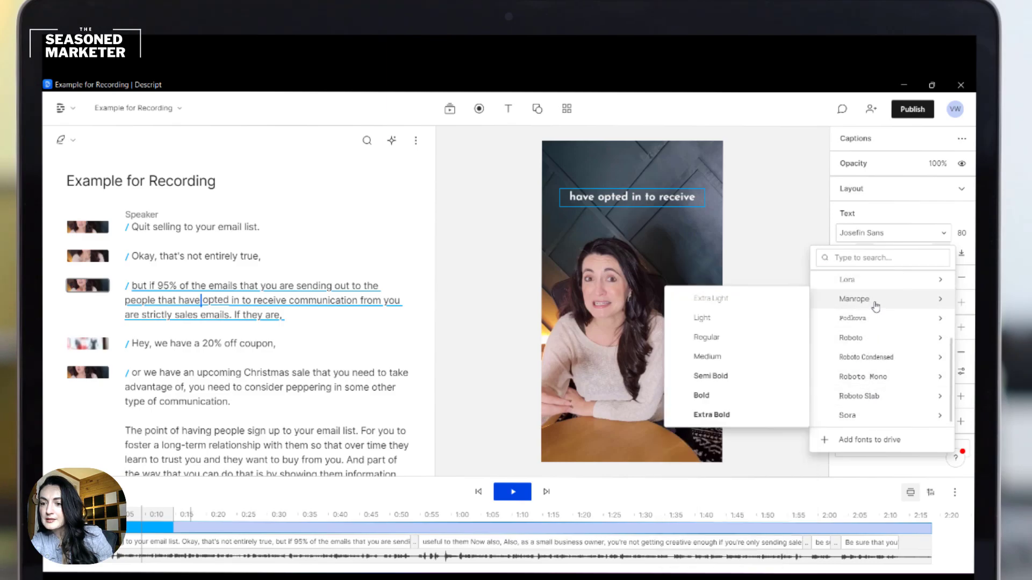
pyautogui.click(737, 418)
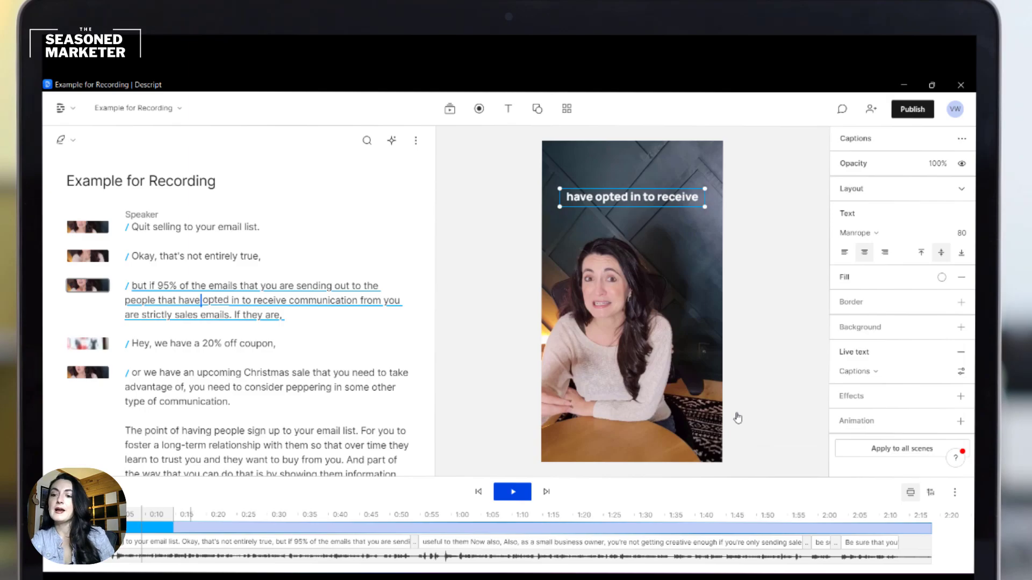
# - Try the red and white swatches for the captions, and set their fill colour to hex FDBE10
pyautogui.click(944, 281)
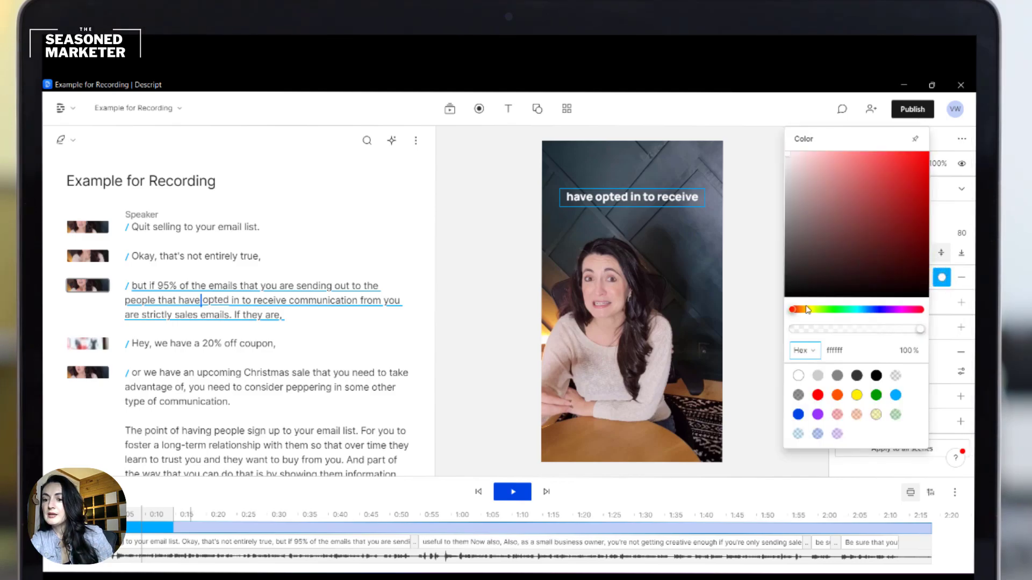
pyautogui.click(818, 396)
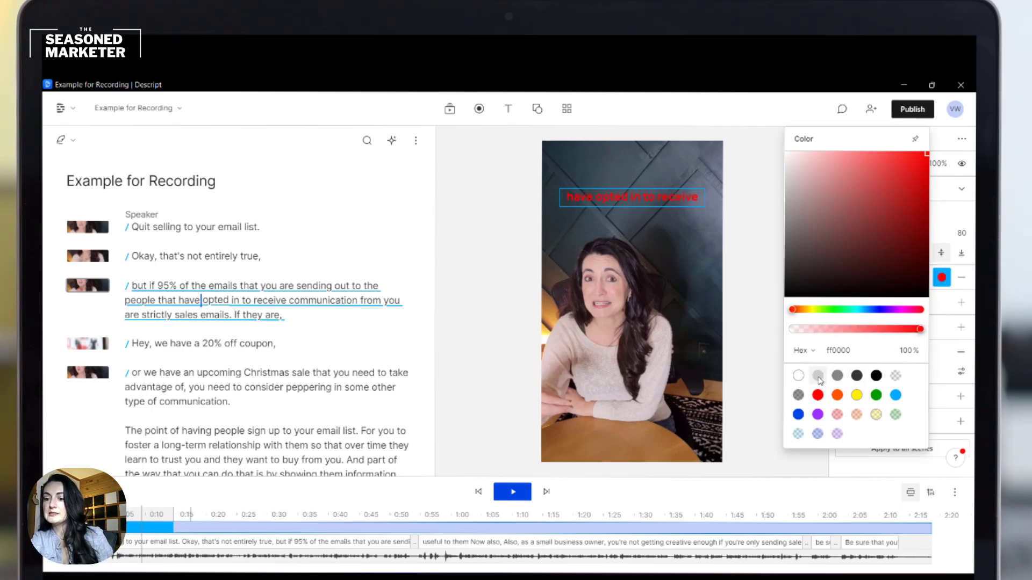
pyautogui.click(799, 376)
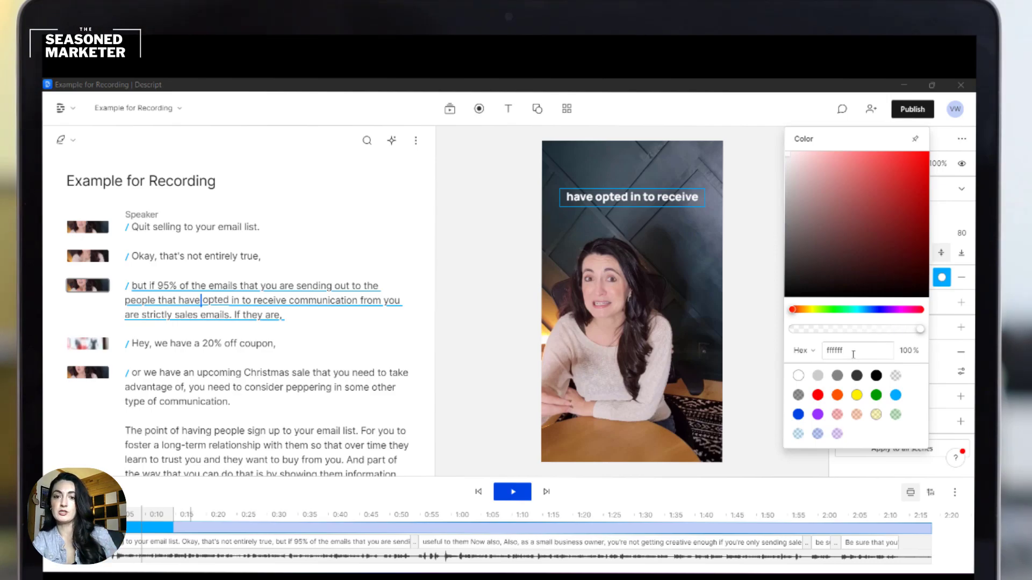
pyautogui.click(853, 352)
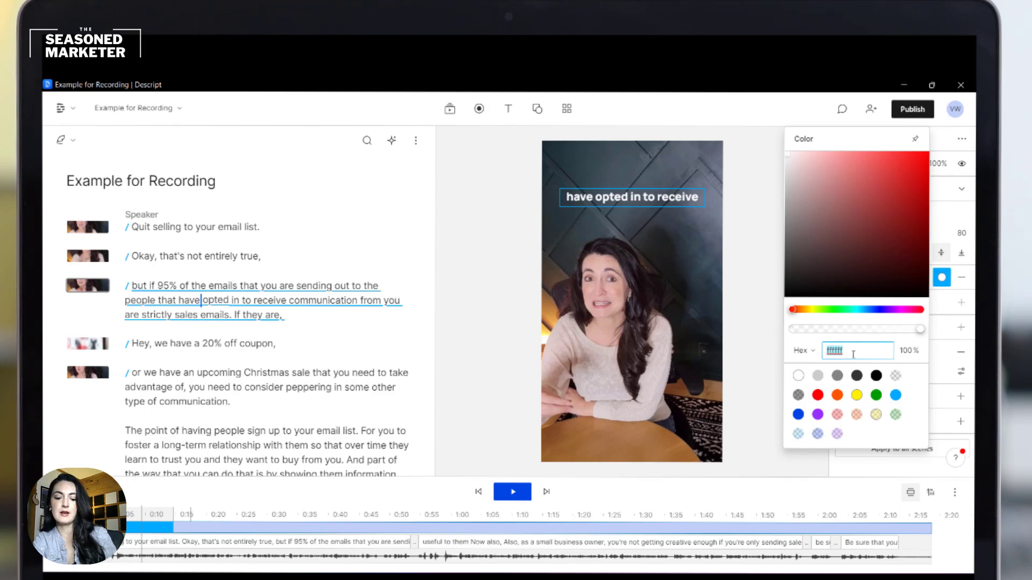
pyautogui.write('FDBE10')
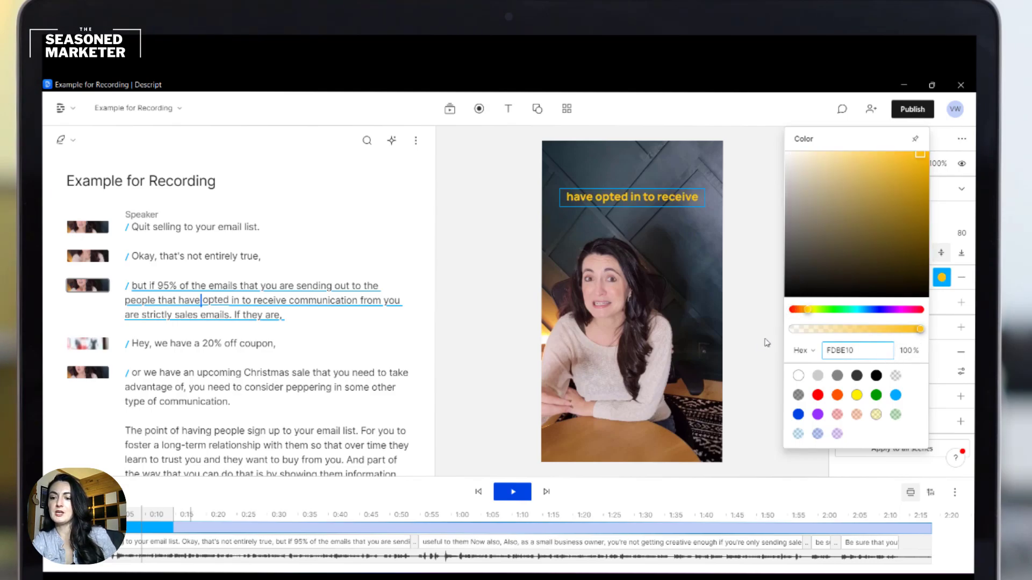
pyautogui.press('Return')
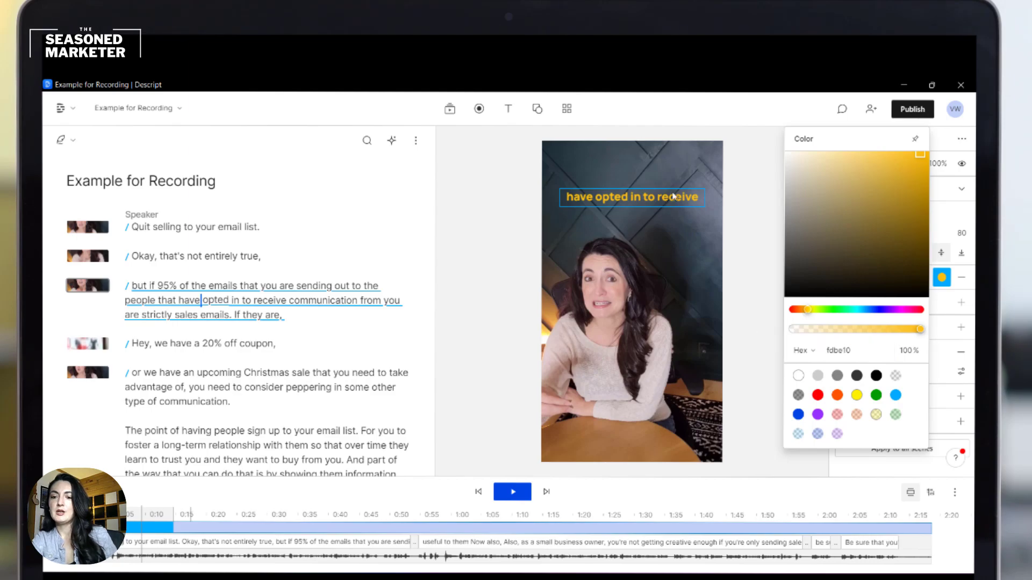
pyautogui.click(750, 218)
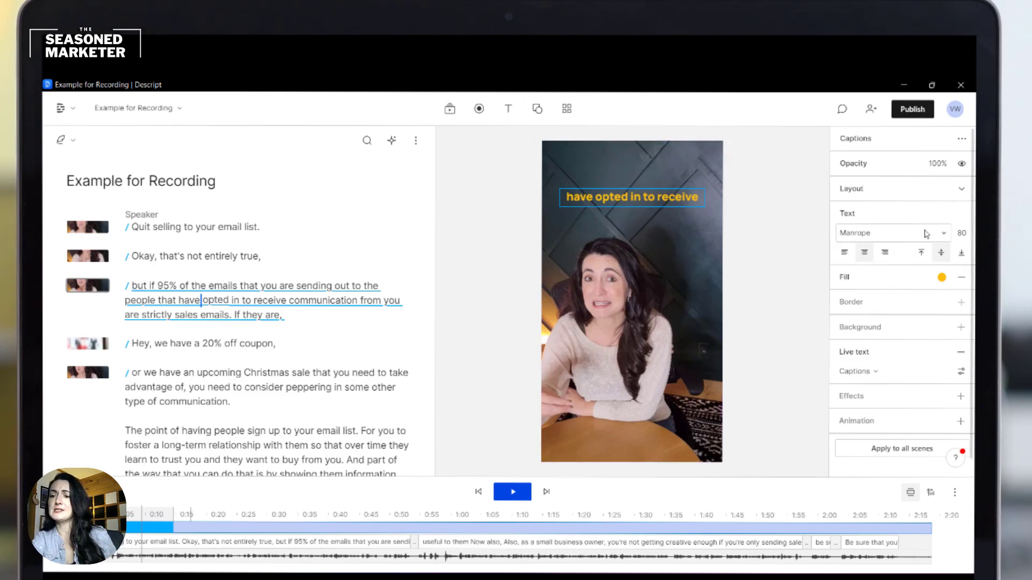
# - Set the caption font to Sora Extra Bold and deselect the captions
pyautogui.click(904, 234)
pyautogui.scroll(-2, 884, 385)
pyautogui.moveTo(887, 385)
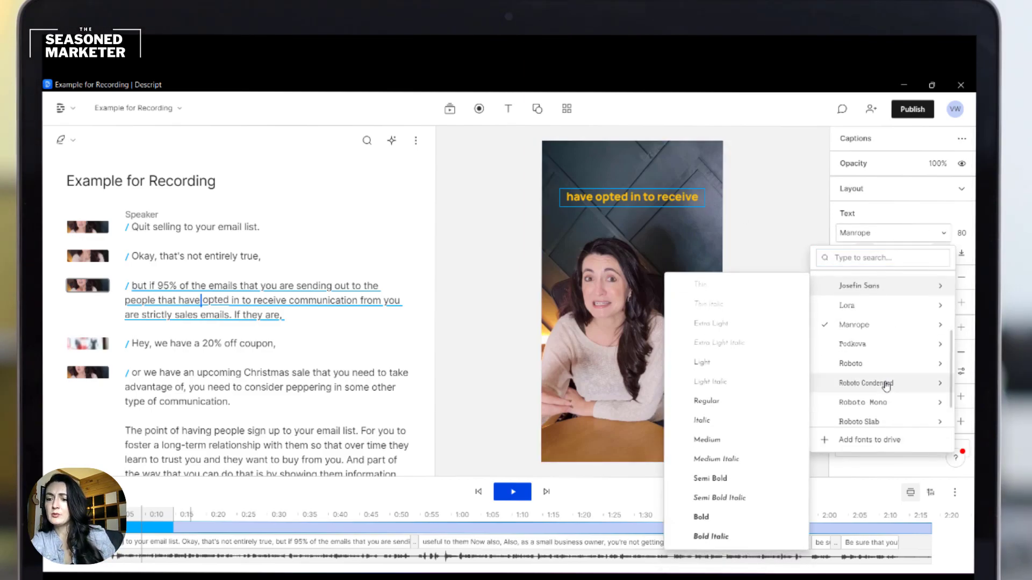
pyautogui.scroll(-1, 886, 384)
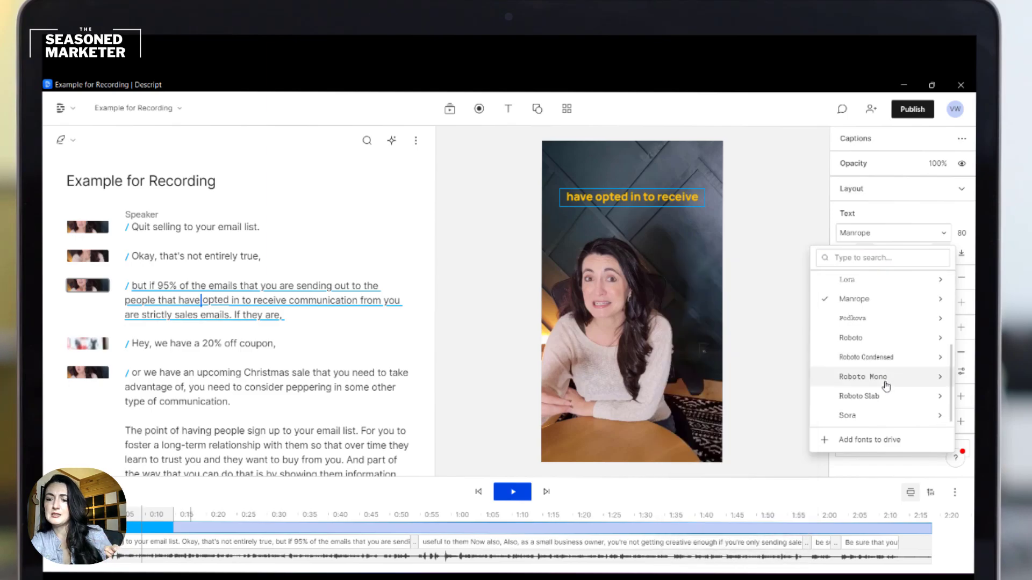
pyautogui.moveTo(870, 426)
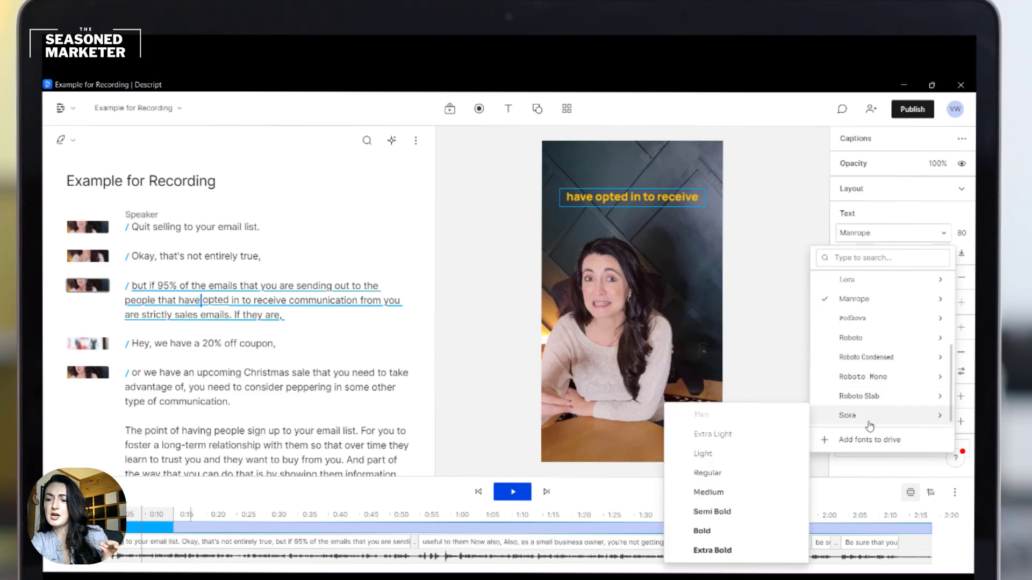
pyautogui.click(715, 550)
pyautogui.click(788, 284)
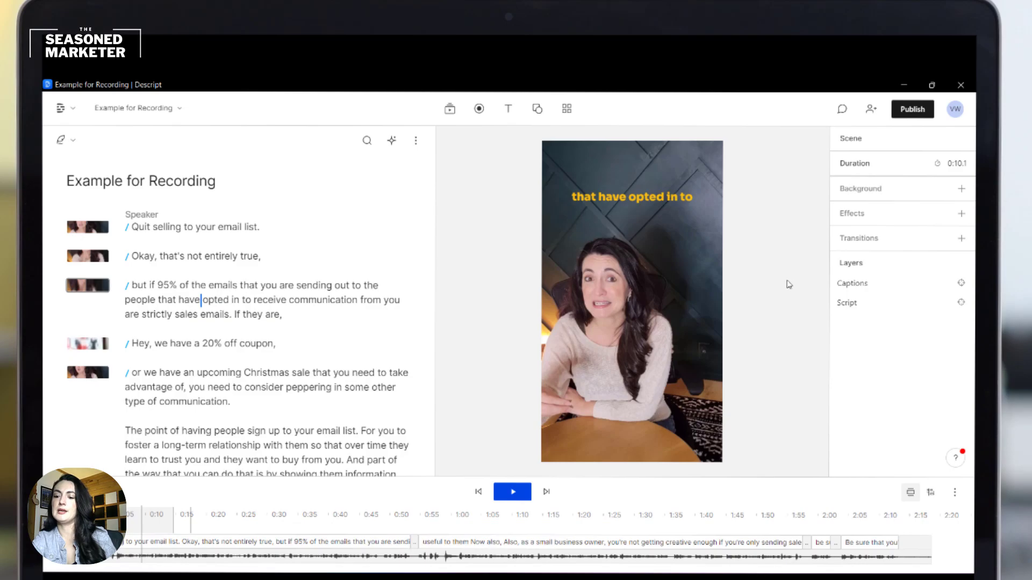
# - Pause playback in the opening scene, move its captions above the speaker's head, and apply that placement to all scenes
pyautogui.click(497, 494)
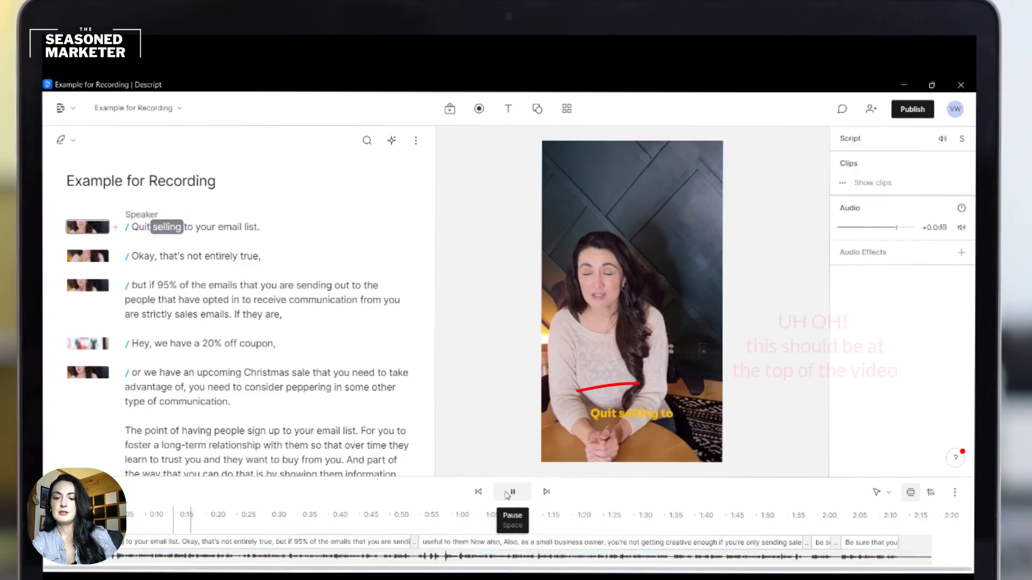
pyautogui.click(507, 493)
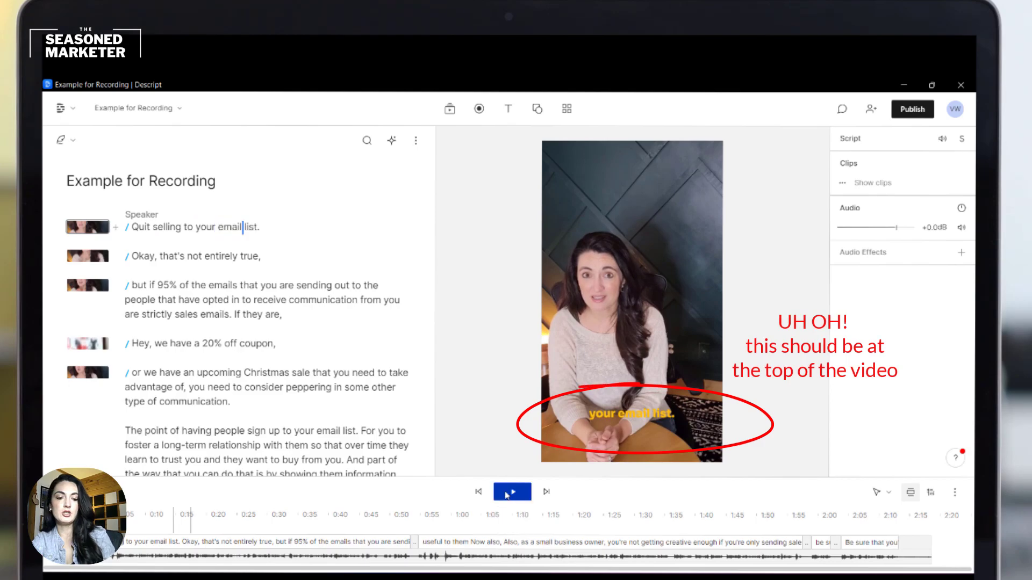
pyautogui.click(630, 417)
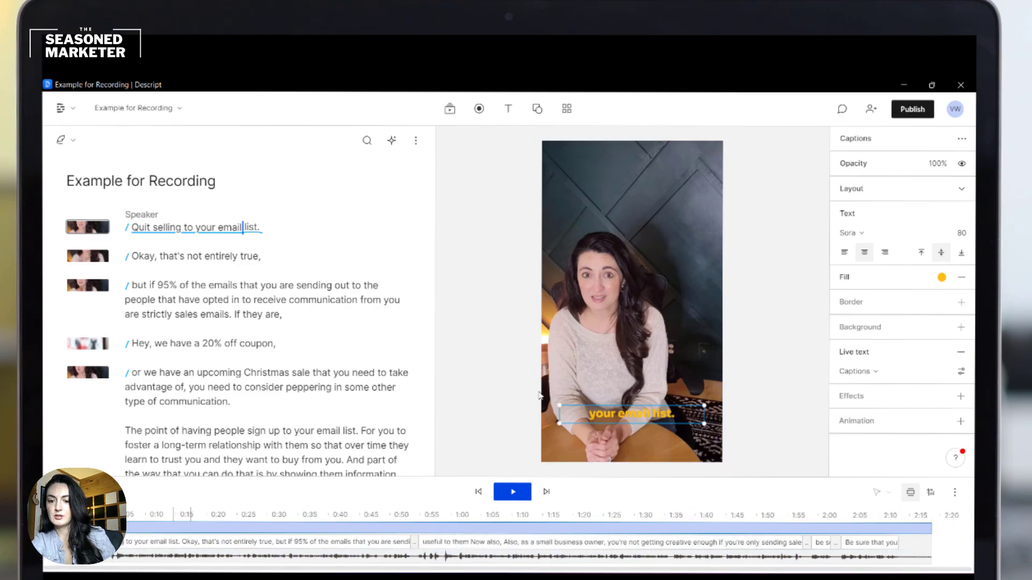
pyautogui.moveTo(629, 417); pyautogui.dragTo(630, 191)
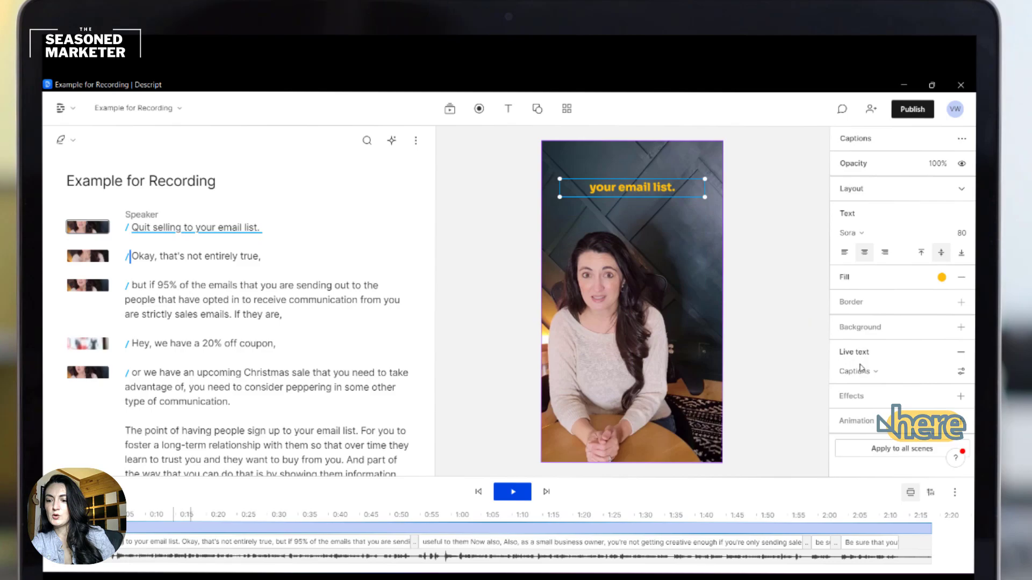
pyautogui.click(899, 450)
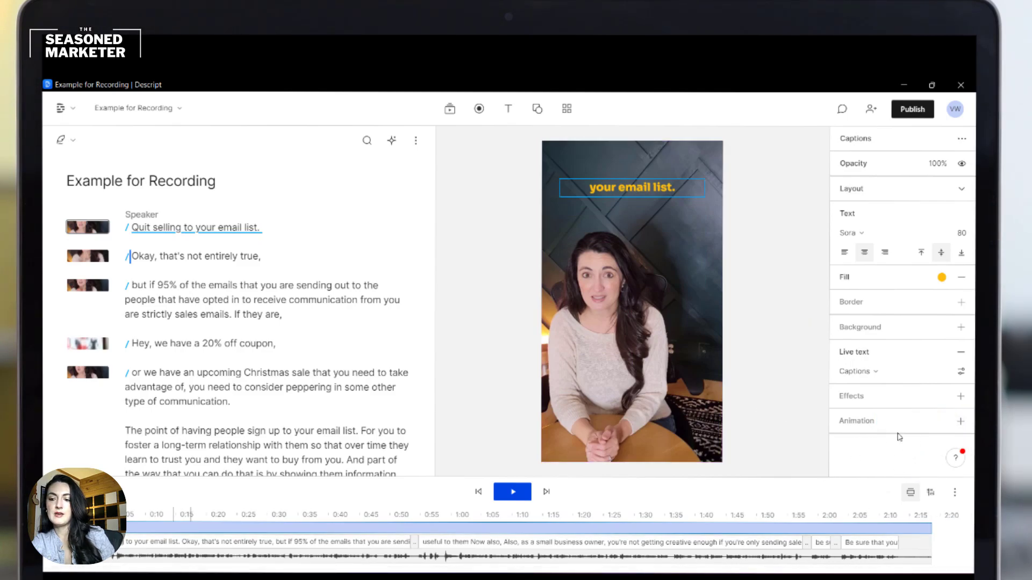
# - Play the video from the start to check the caption placement across the scenes
pyautogui.click(478, 492)
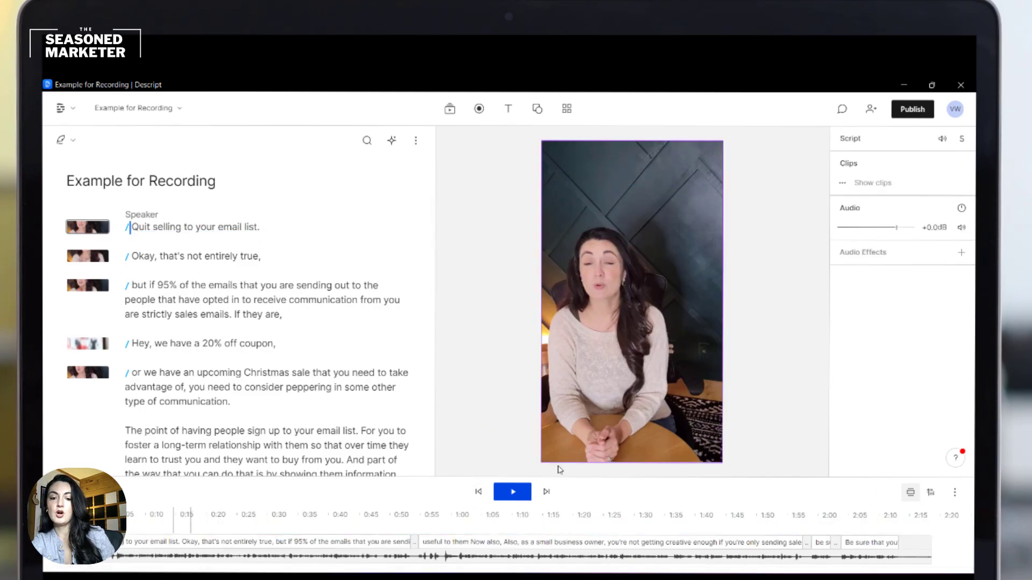
pyautogui.click(522, 491)
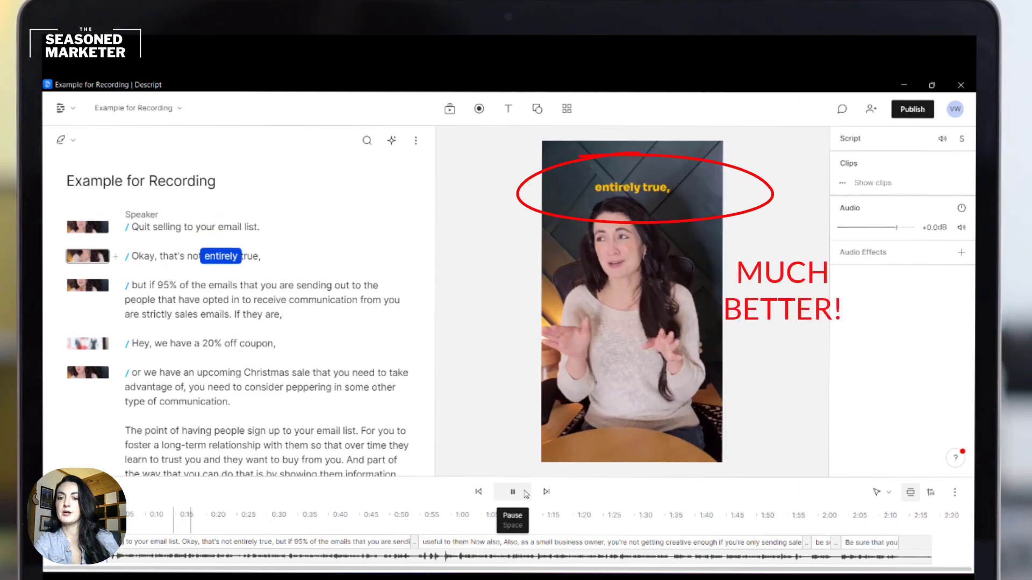
# - Pause playback, search the script for word gaps of 3s or more, and try to shorten all of them to 1 sec
pyautogui.click(526, 494)
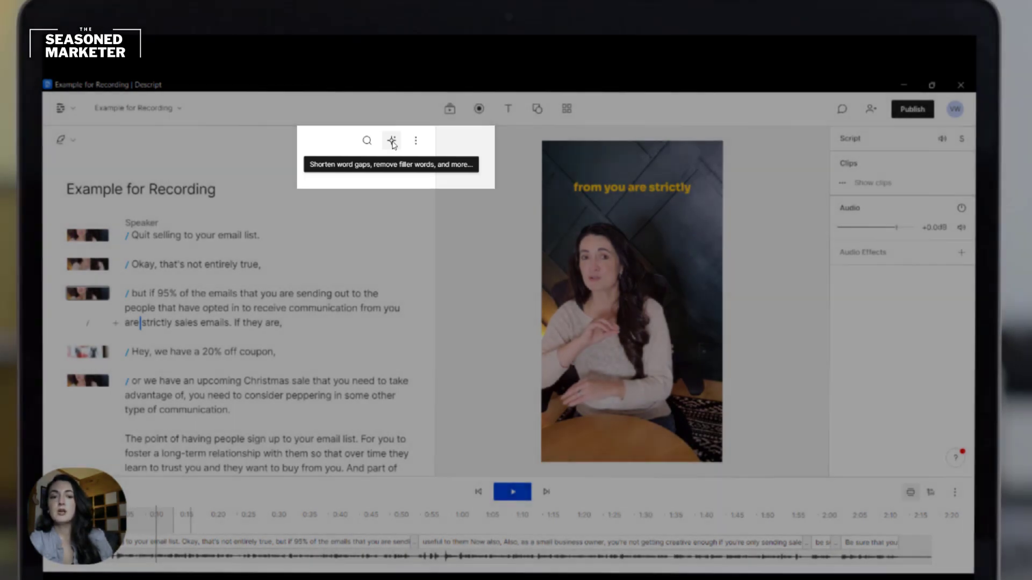
pyautogui.click(392, 141)
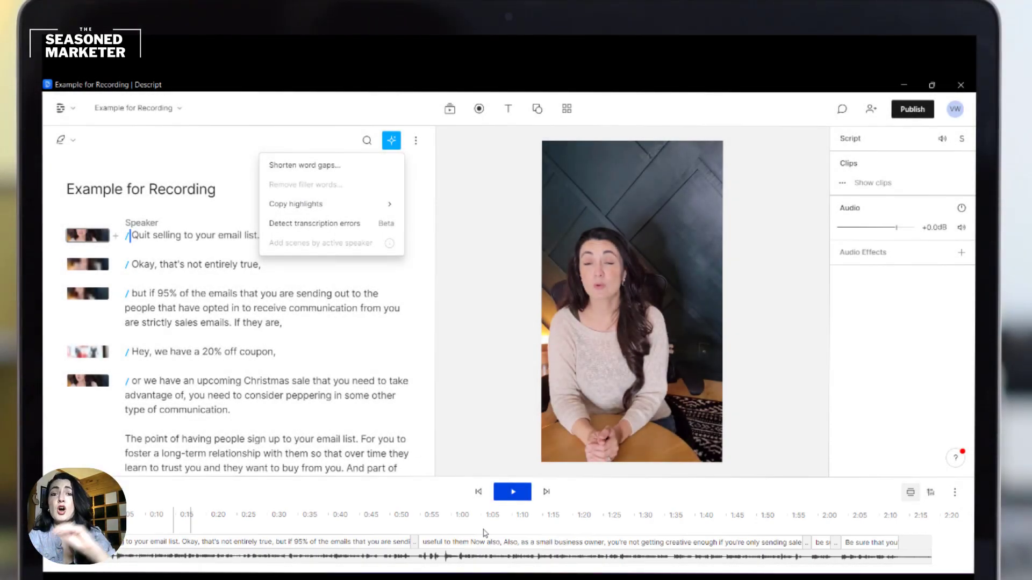
pyautogui.click(366, 169)
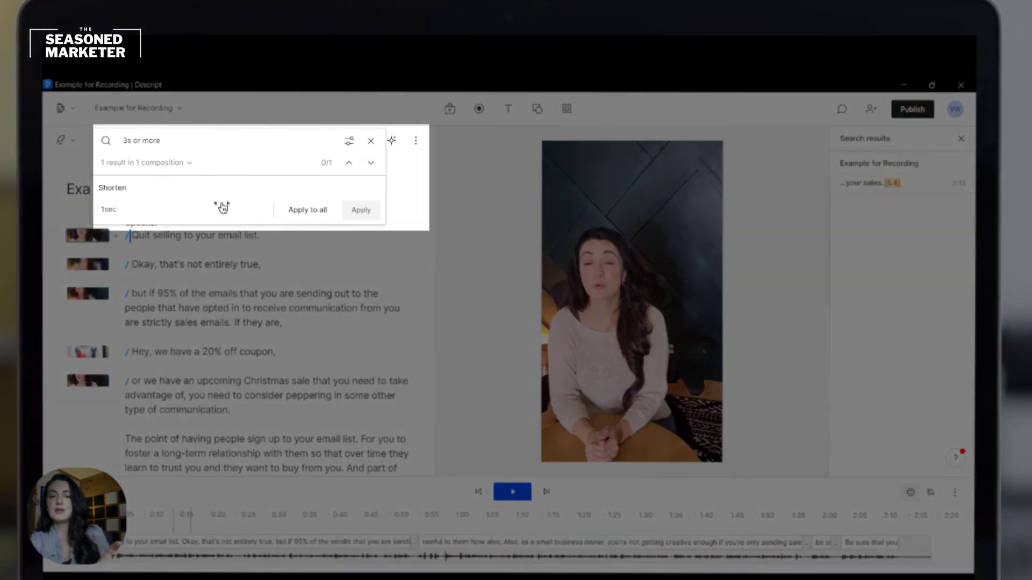
pyautogui.click(207, 215)
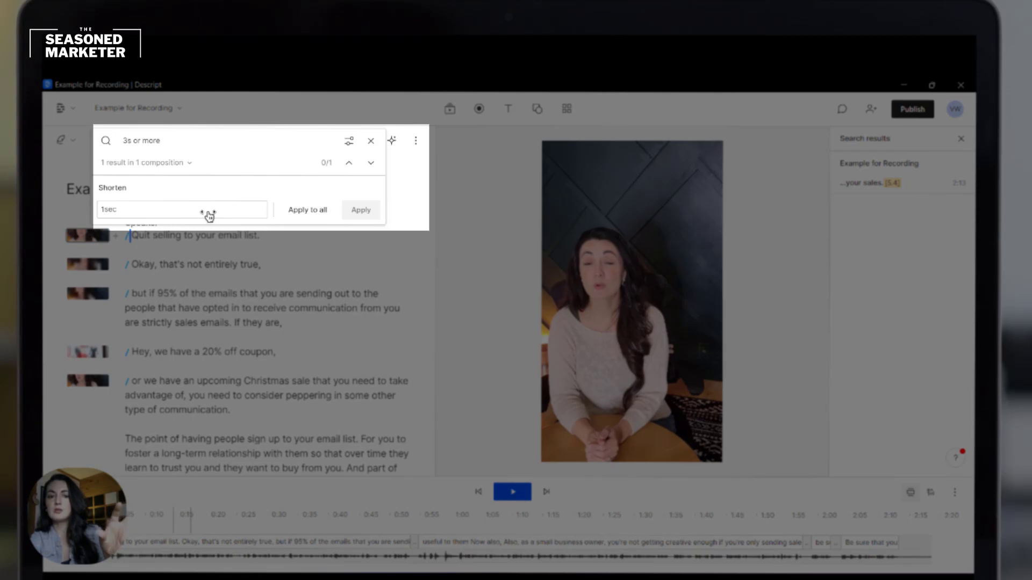
pyautogui.click(176, 144)
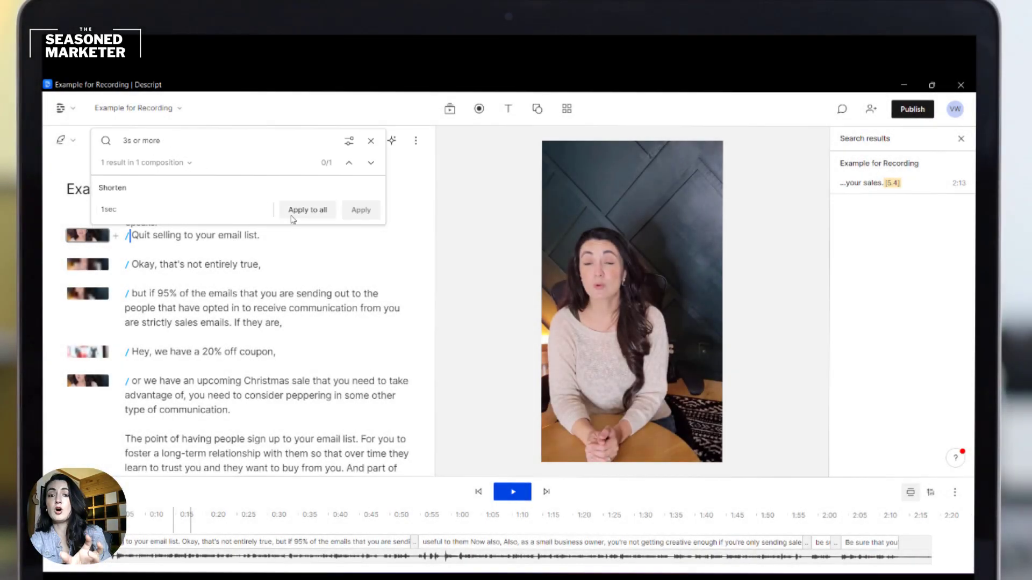
pyautogui.click(291, 214)
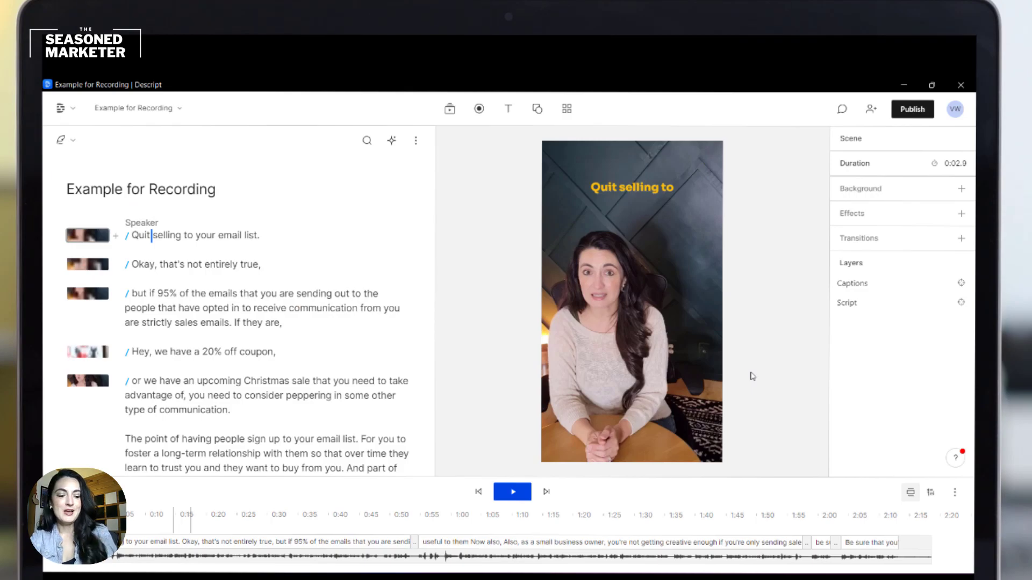
# - Select the entire script and add a progress bar spanning the whole video
pyautogui.click(376, 428)
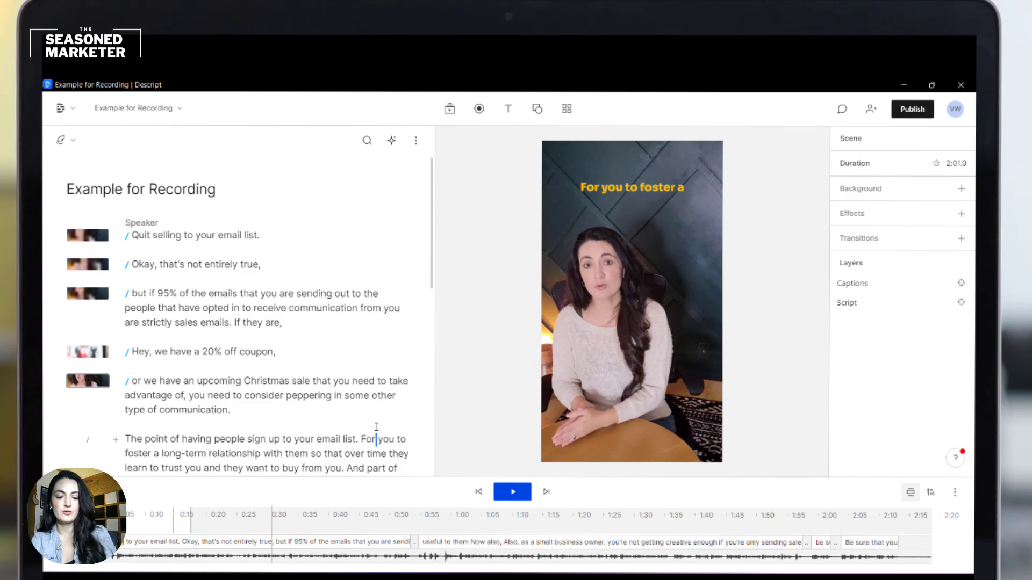
pyautogui.click(272, 246)
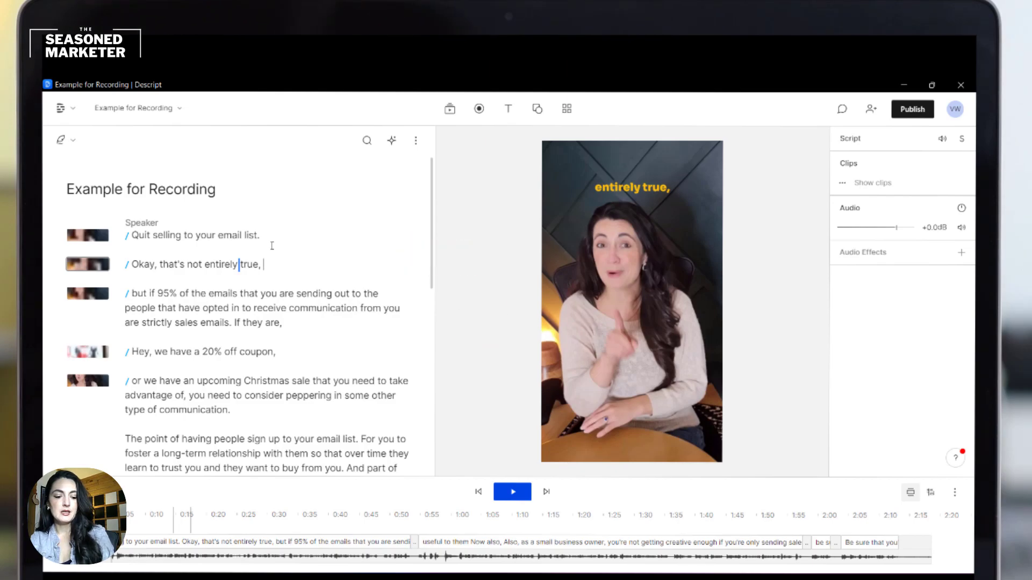
pyautogui.hotkey('ctrl', 'a')
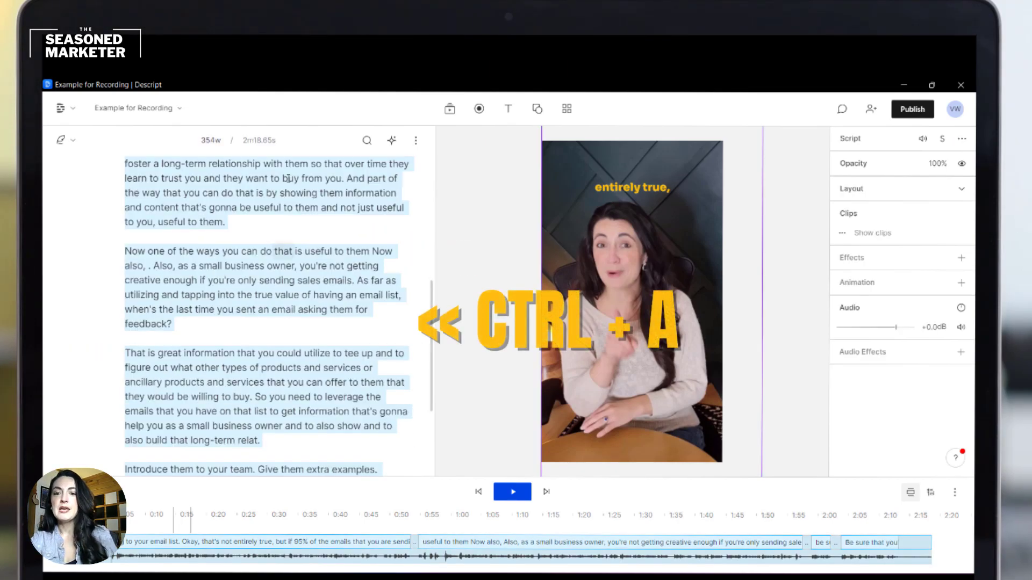
pyautogui.click(541, 114)
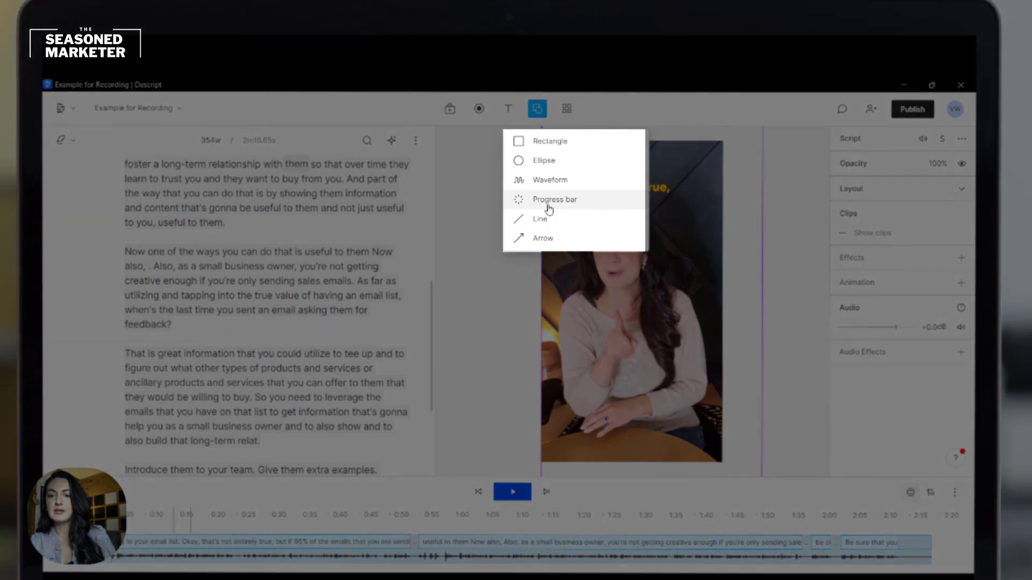
pyautogui.click(547, 205)
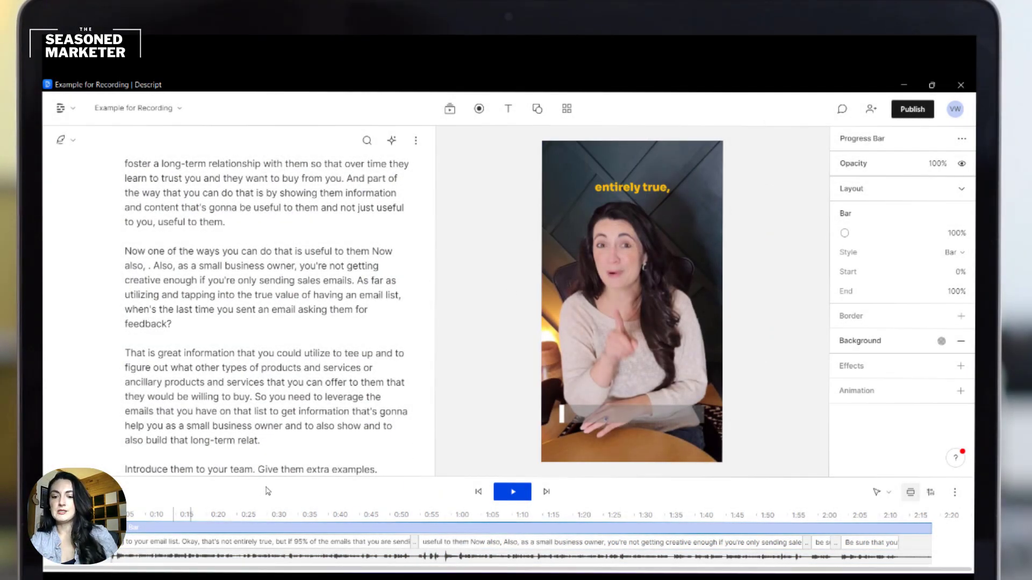
# - Play the video from the start to check the progress bar's movement, and pause it
pyautogui.click(478, 497)
pyautogui.click(508, 499)
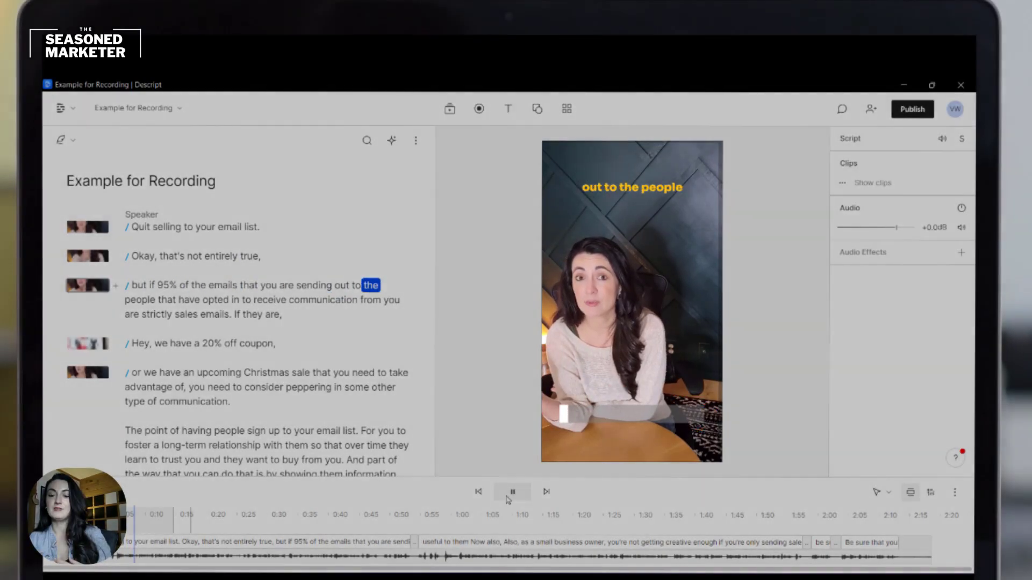
pyautogui.click(513, 492)
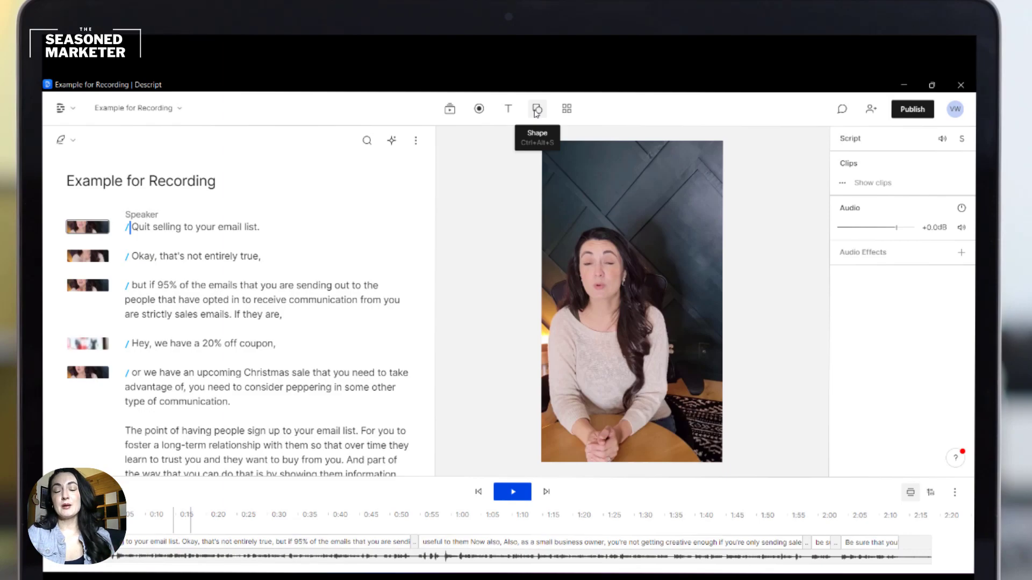
# - Add an audio waveform to the opening scene and move it slightly lower over the speaker
pyautogui.click(536, 110)
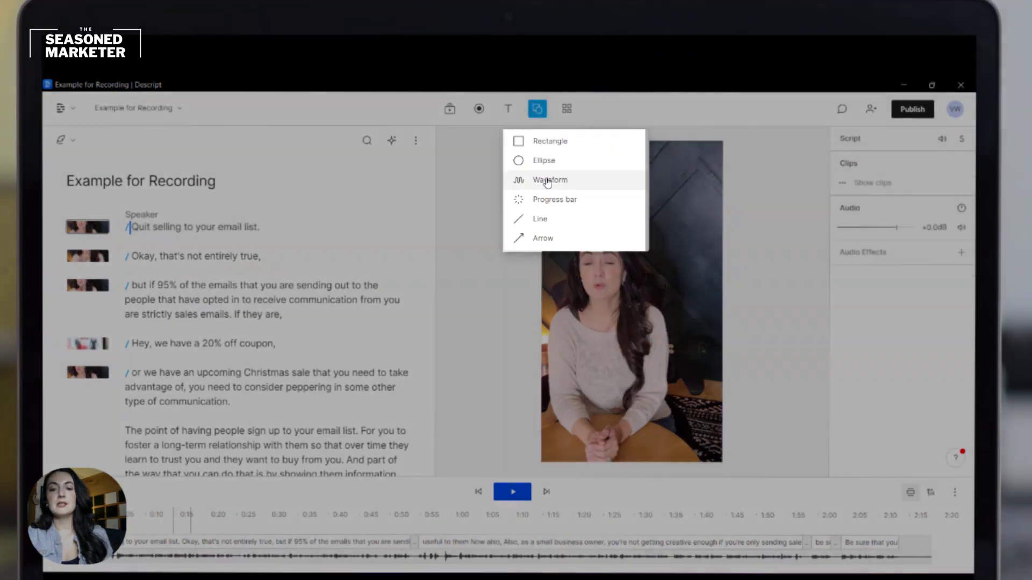
pyautogui.click(547, 180)
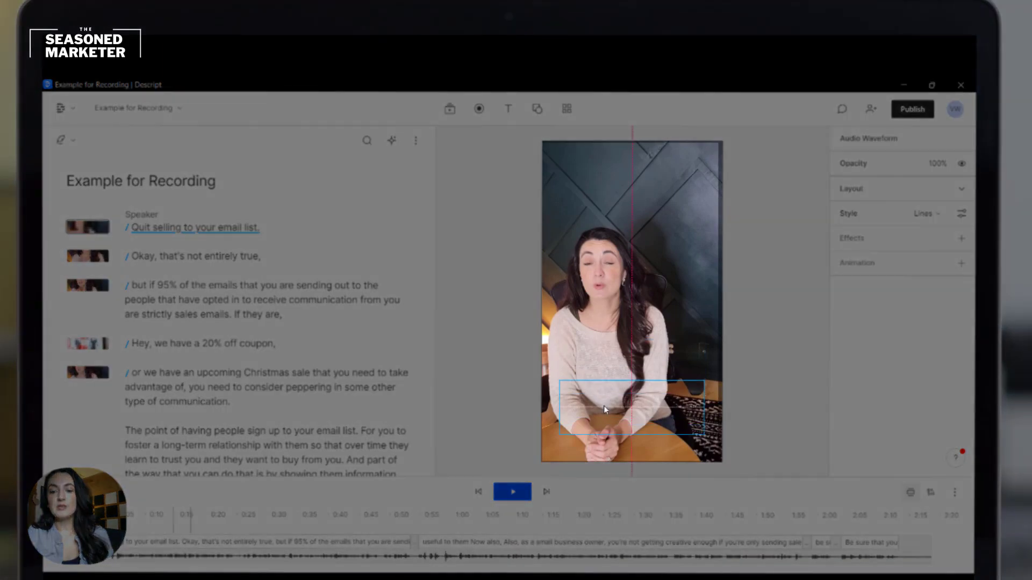
pyautogui.moveTo(603, 369); pyautogui.dragTo(606, 393)
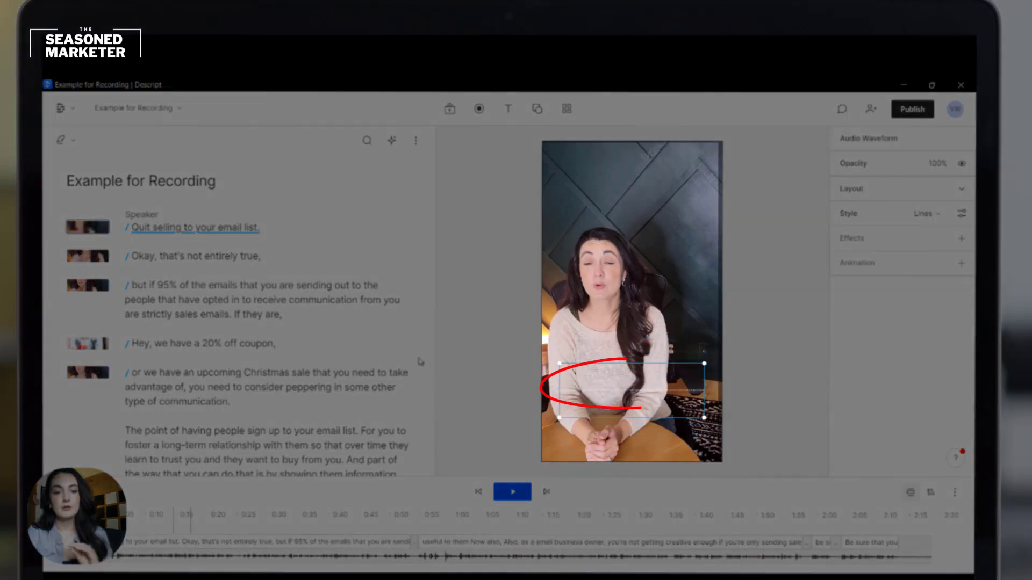
# - Preview the waveform in playback, return to the start, and undo the waveform's repositioning and insertion
pyautogui.click(513, 492)
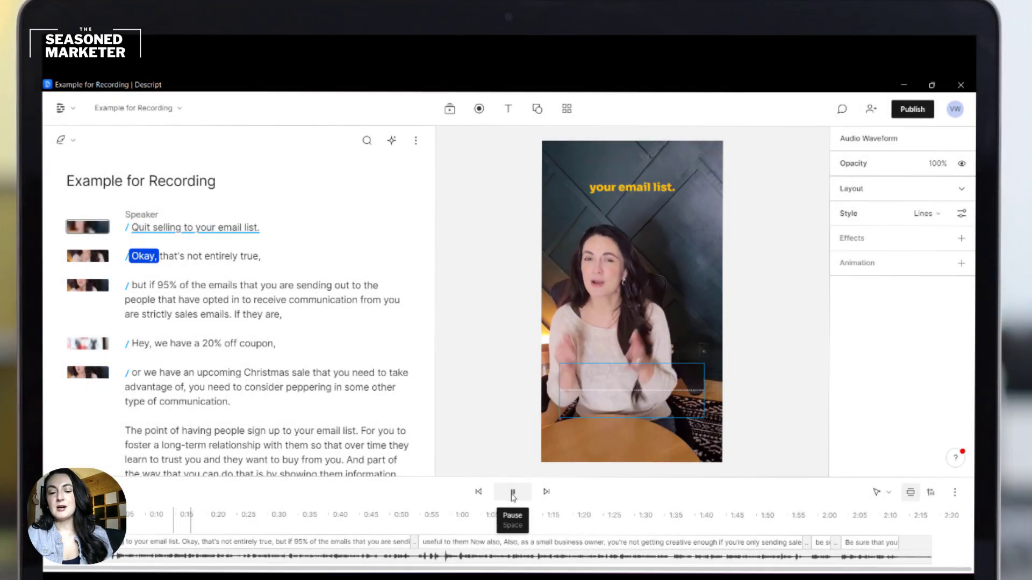
pyautogui.click(513, 498)
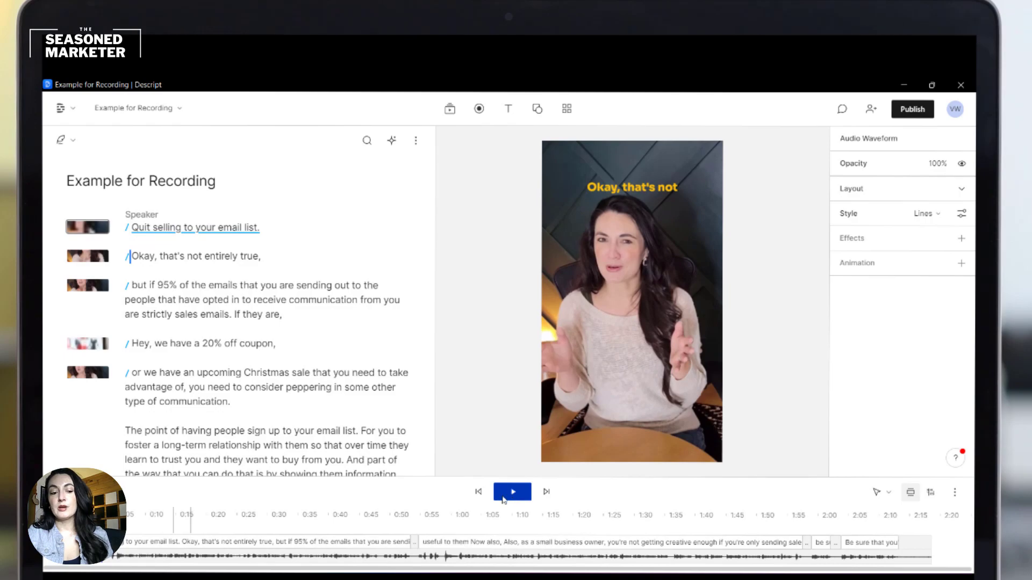
pyautogui.click(476, 500)
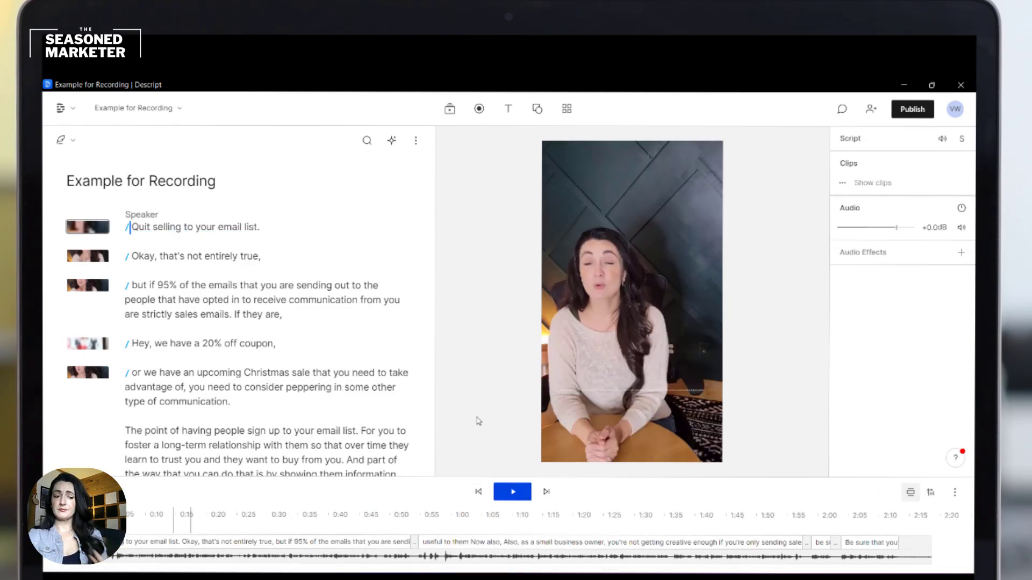
pyautogui.hotkey('ctrl', 'z')
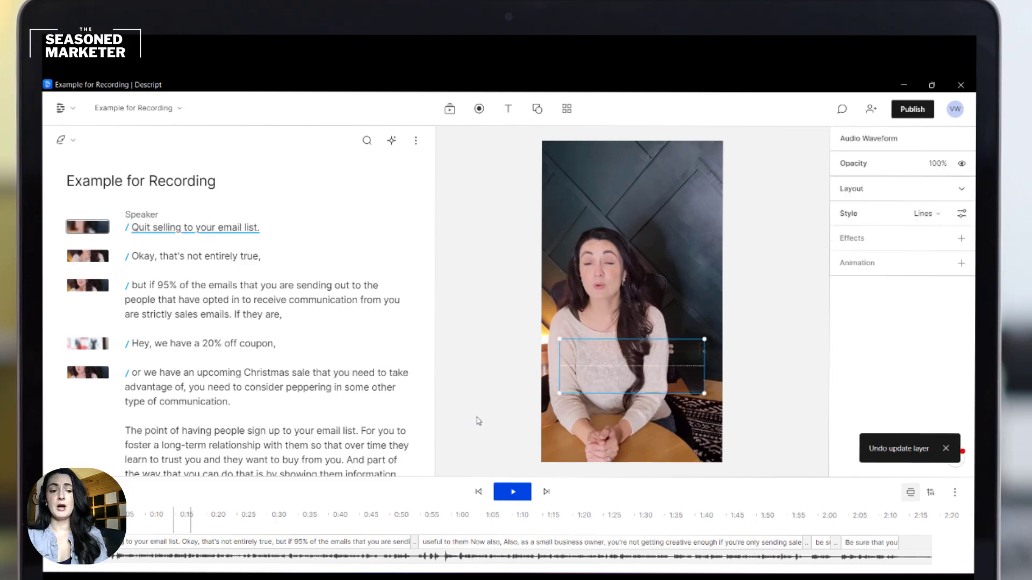
pyautogui.hotkey('ctrl', 'z')
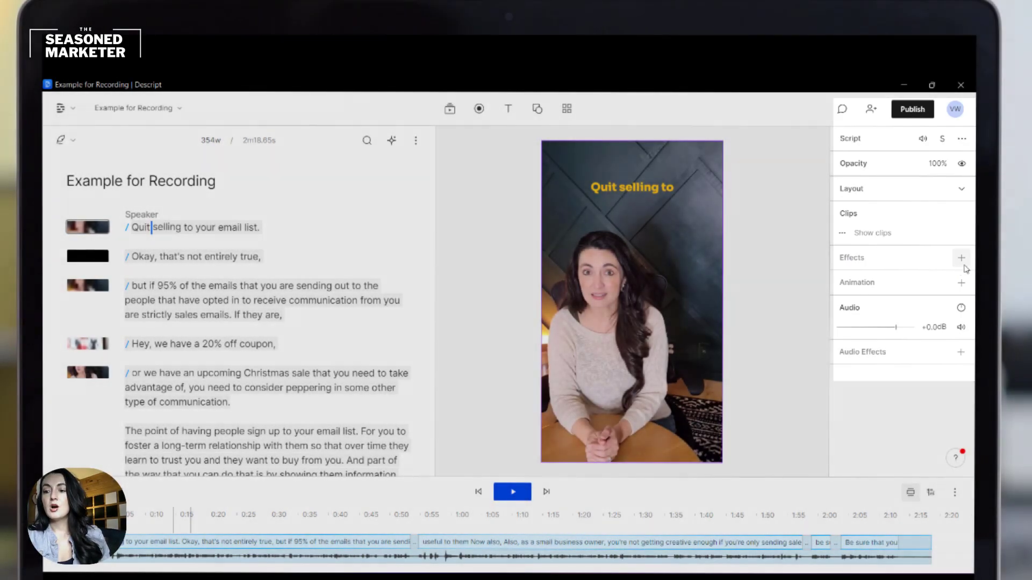
# - Apply the Green Screen effect to the selected script video
pyautogui.click(963, 262)
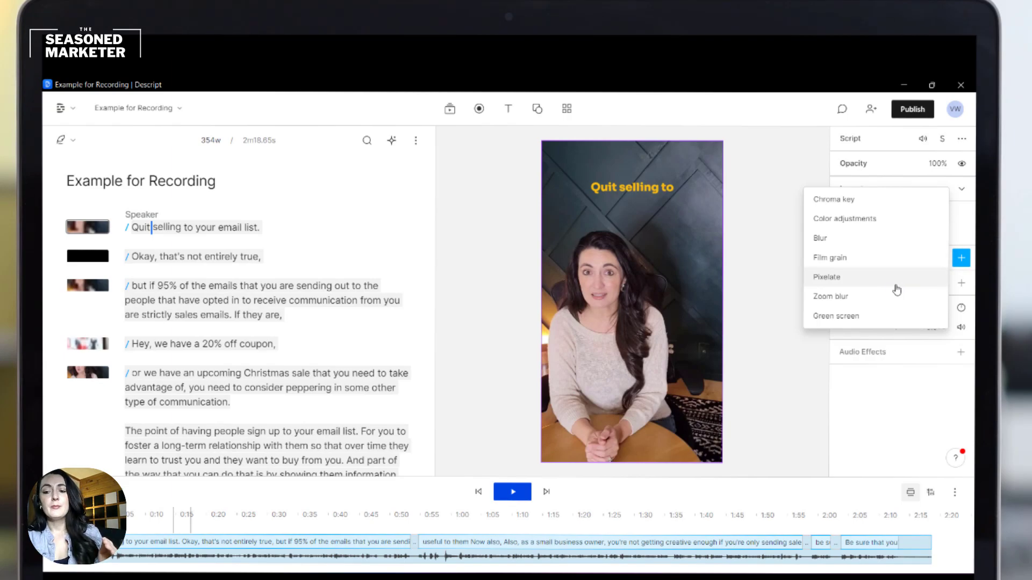
pyautogui.click(884, 317)
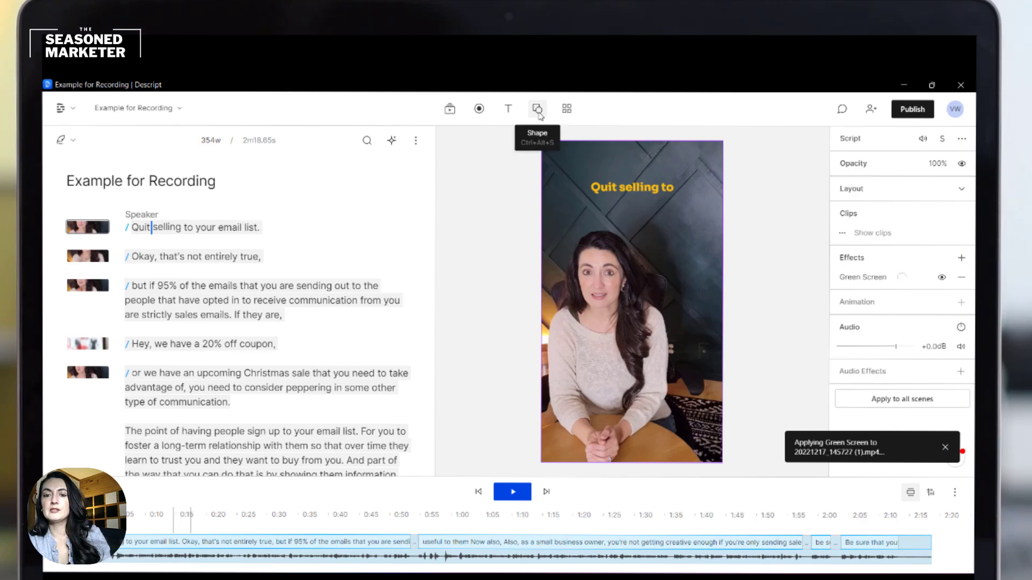
# - Search the stock videos for "space" and insert the blue nebula clip into the opening scene
pyautogui.click(453, 113)
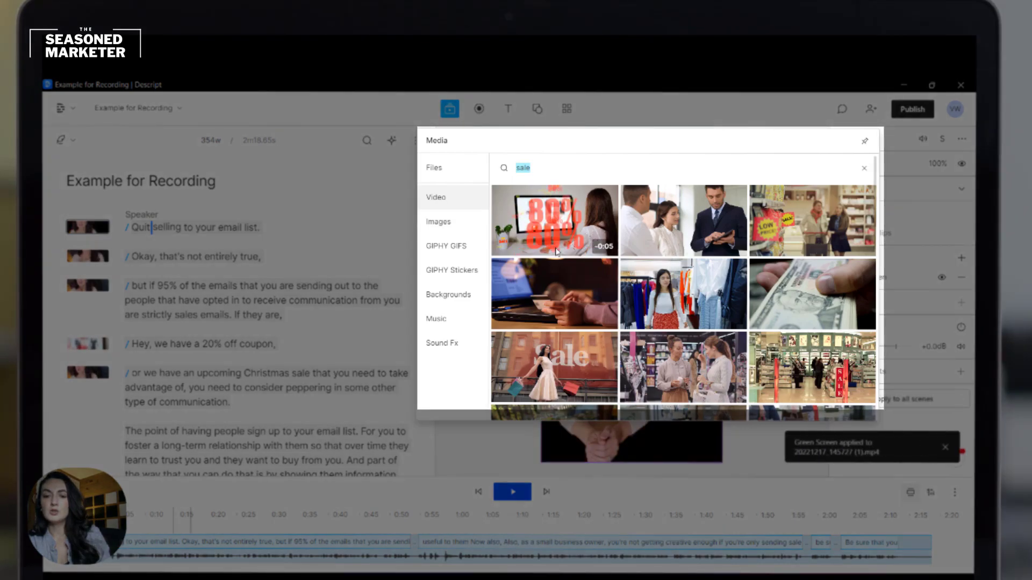
pyautogui.scroll(-4, 557, 252)
pyautogui.scroll(-2, 557, 251)
pyautogui.scroll(6, 556, 251)
pyautogui.write('space')
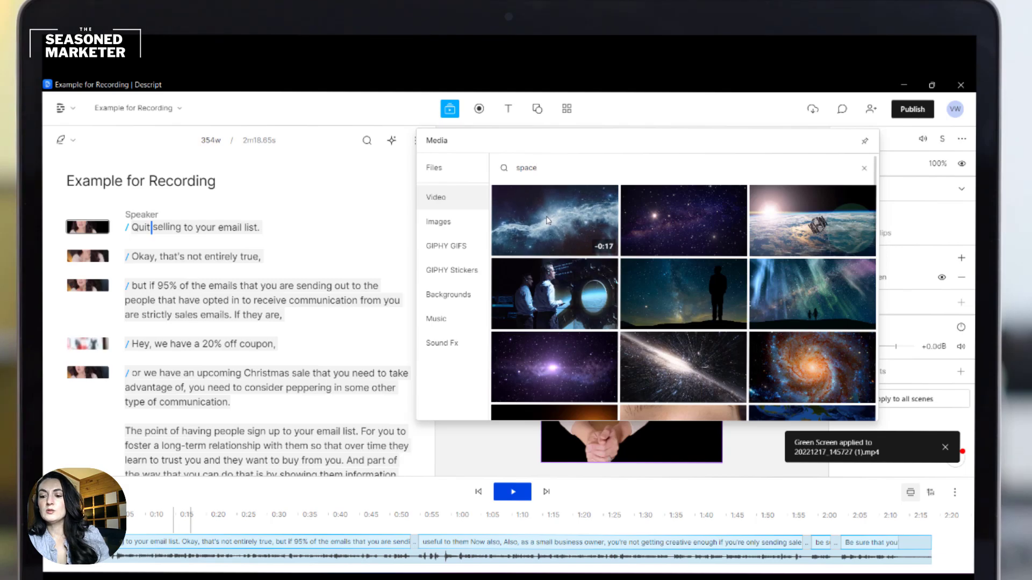
pyautogui.click(550, 226)
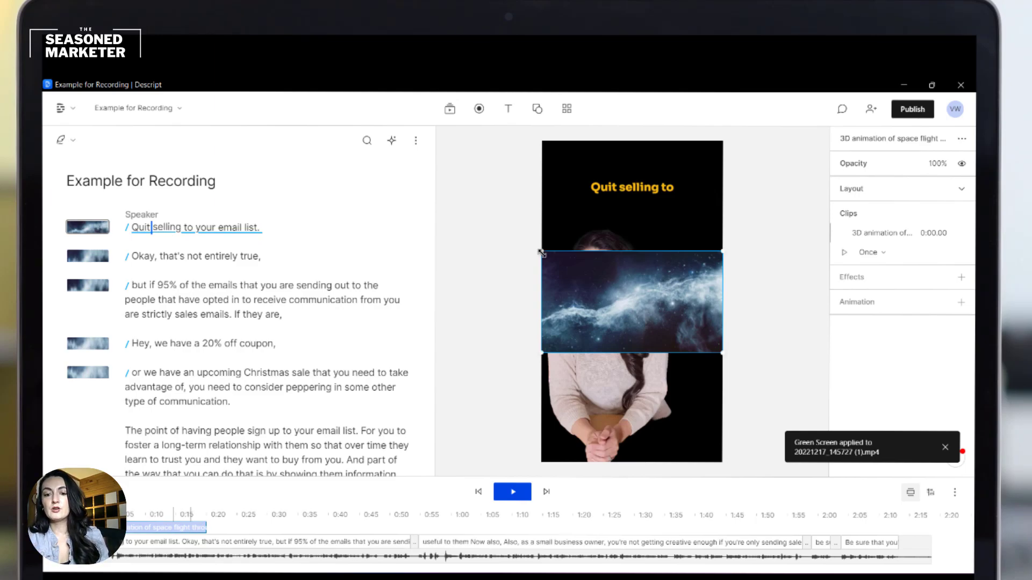
# - Enlarge and reposition the space clip to cover the whole frame, and send it to the back behind the speaker
pyautogui.moveTo(541, 252); pyautogui.dragTo(437, 175)
pyautogui.moveTo(493, 202); pyautogui.dragTo(650, 317)
pyautogui.moveTo(518, 218); pyautogui.dragTo(650, 217)
pyautogui.moveTo(502, 173); pyautogui.dragTo(434, 132)
pyautogui.moveTo(654, 240); pyautogui.dragTo(468, 245)
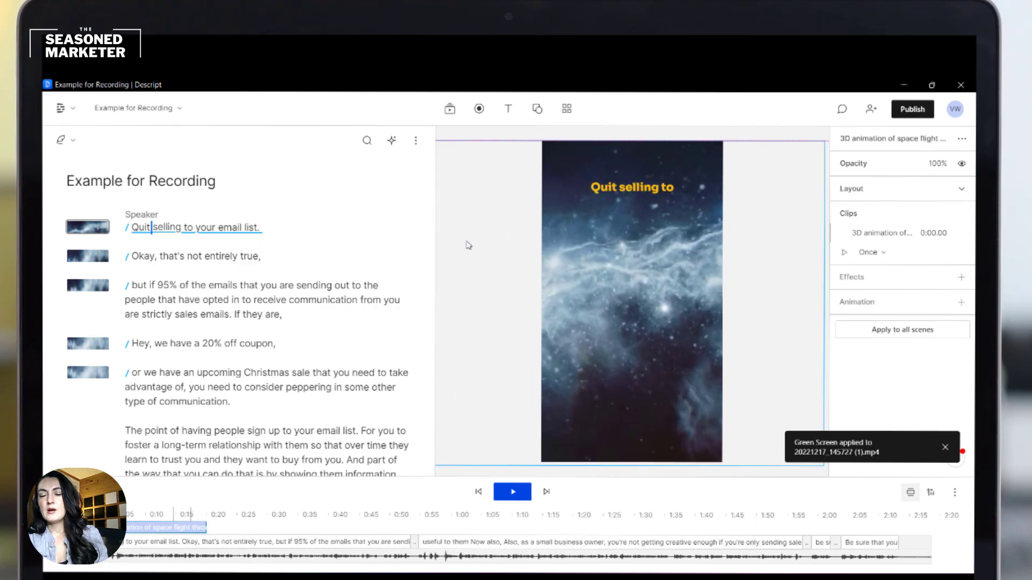
pyautogui.rightClick(643, 252)
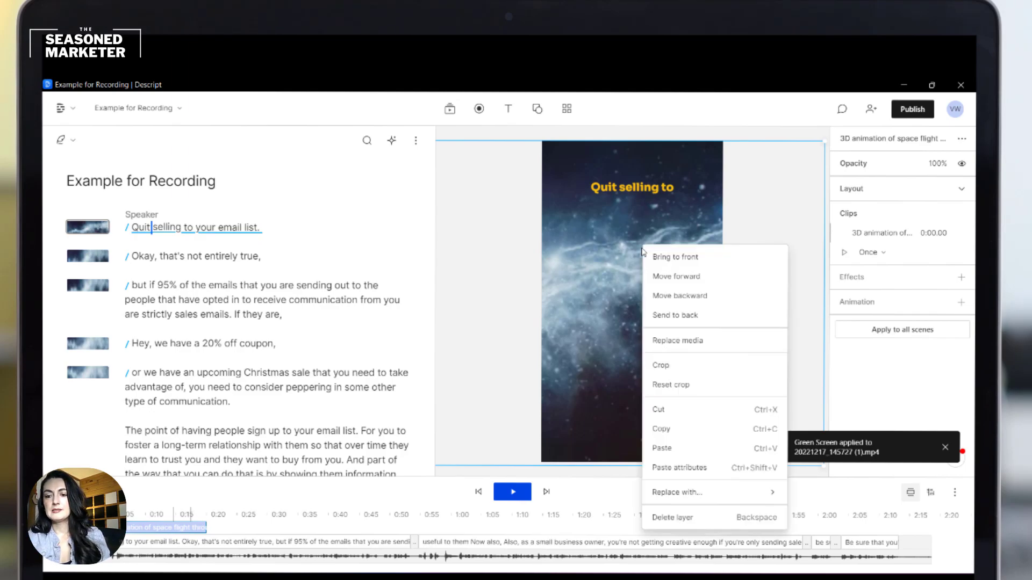
pyautogui.click(672, 316)
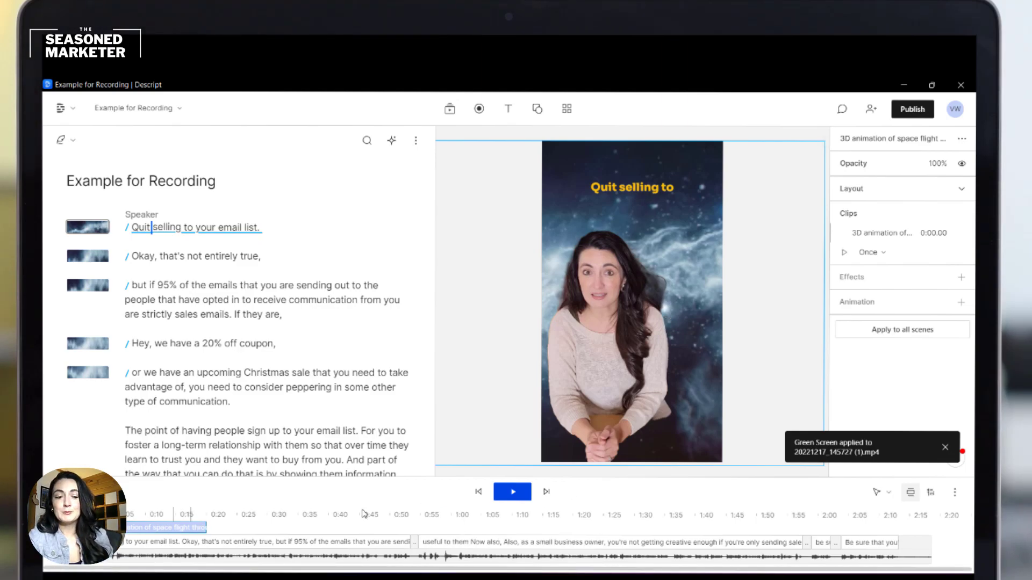
# - Play the video from the start to check the speaker against the space background, and pause it
pyautogui.click(478, 493)
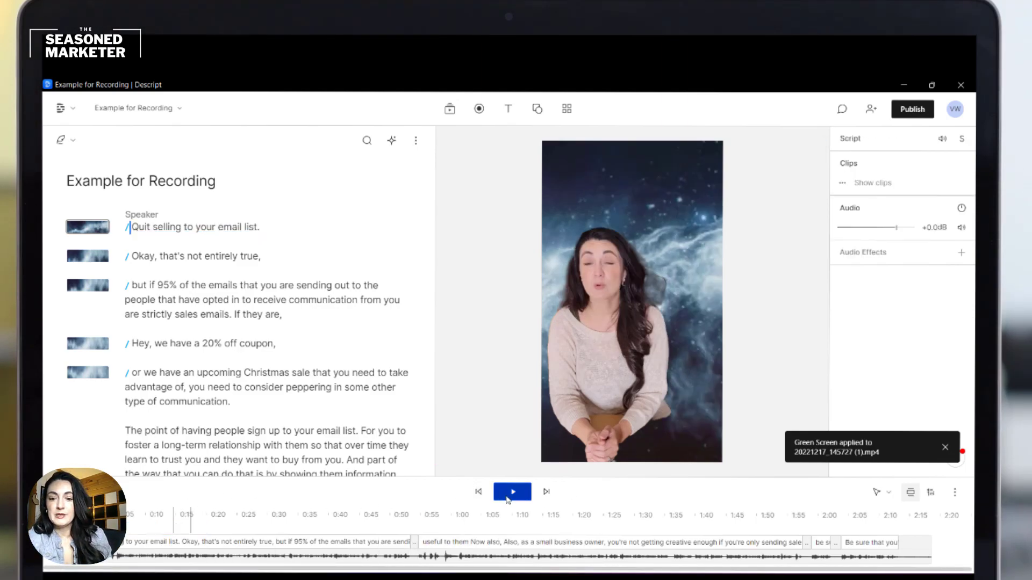
pyautogui.click(512, 492)
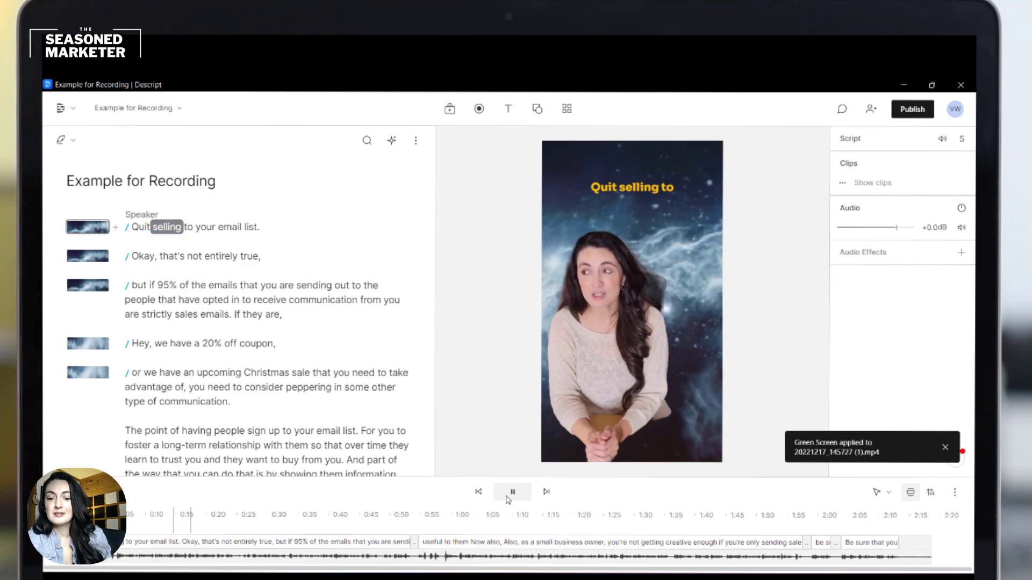
pyautogui.click(512, 492)
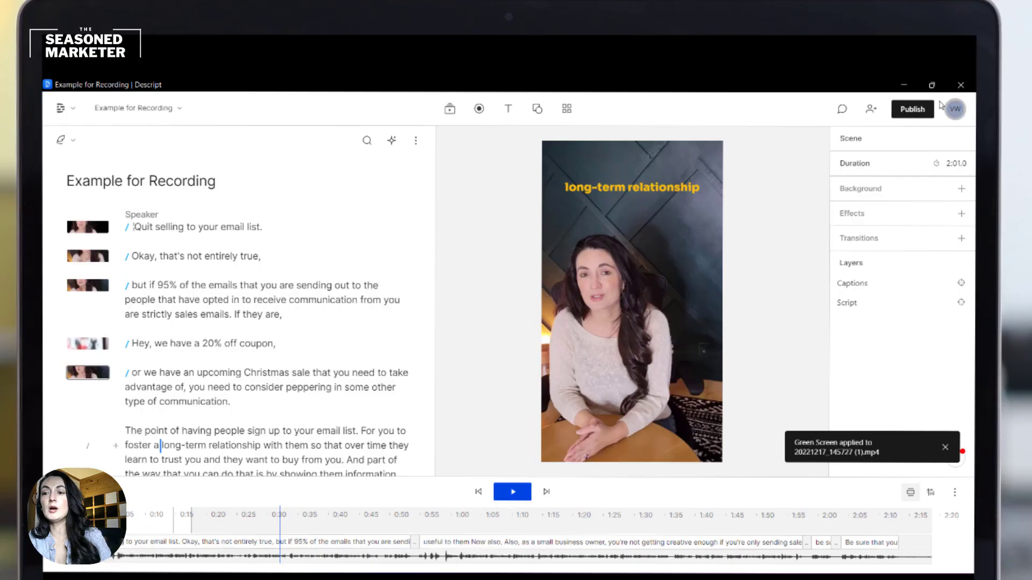
# - Review the available publishing destinations and the export file types for the video
pyautogui.click(906, 113)
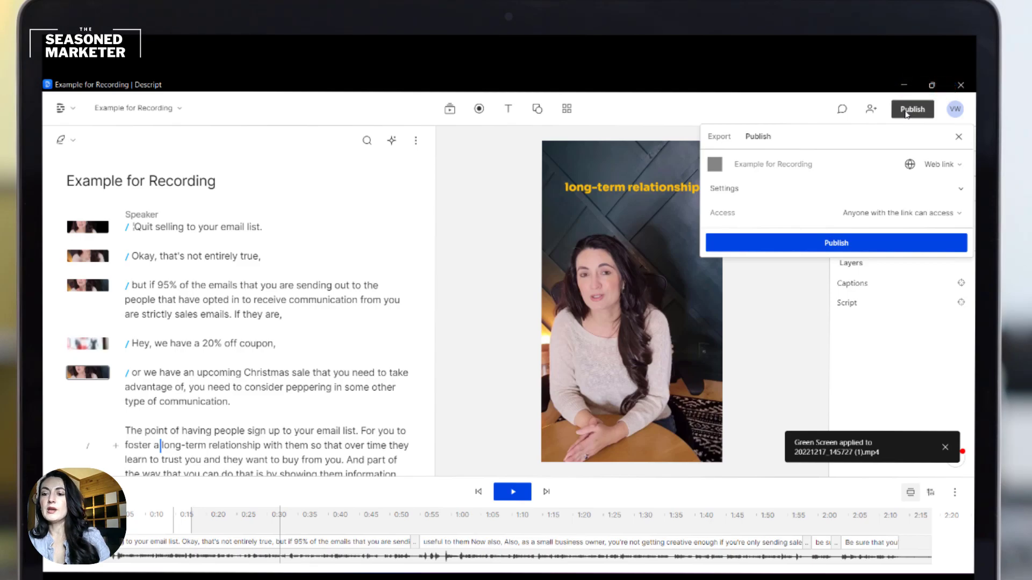
pyautogui.click(958, 166)
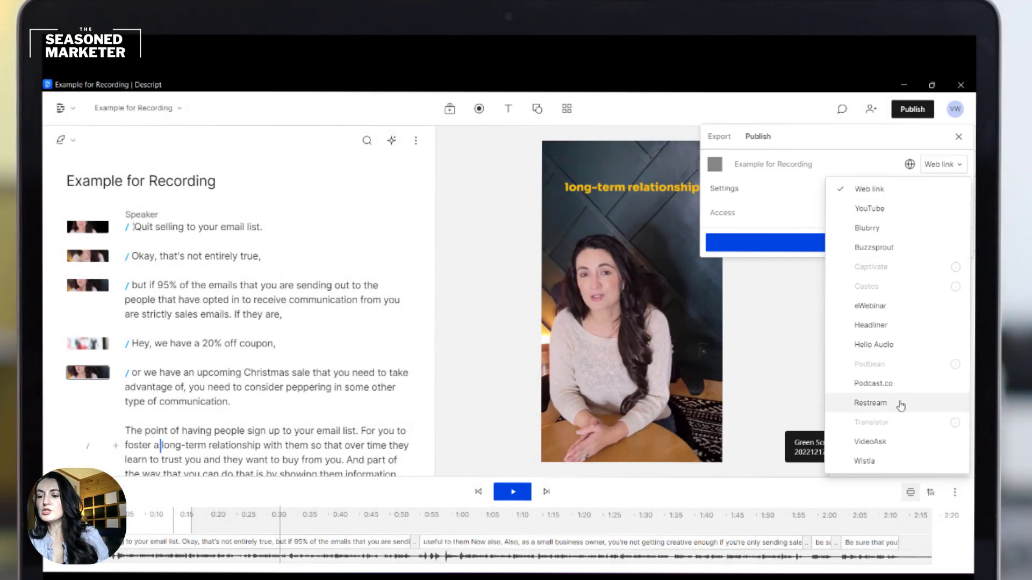
pyautogui.click(832, 148)
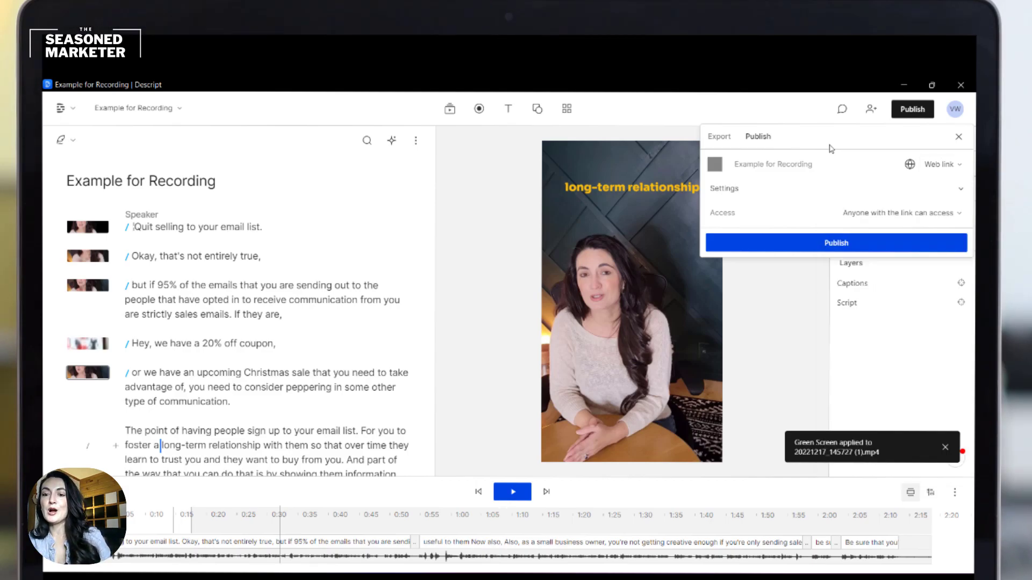
pyautogui.click(721, 136)
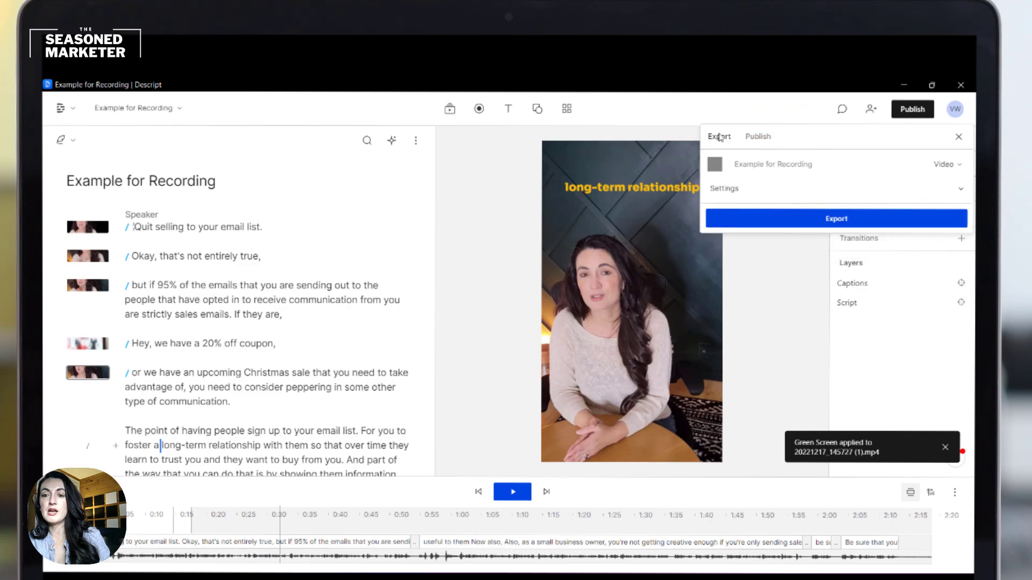
pyautogui.click(947, 164)
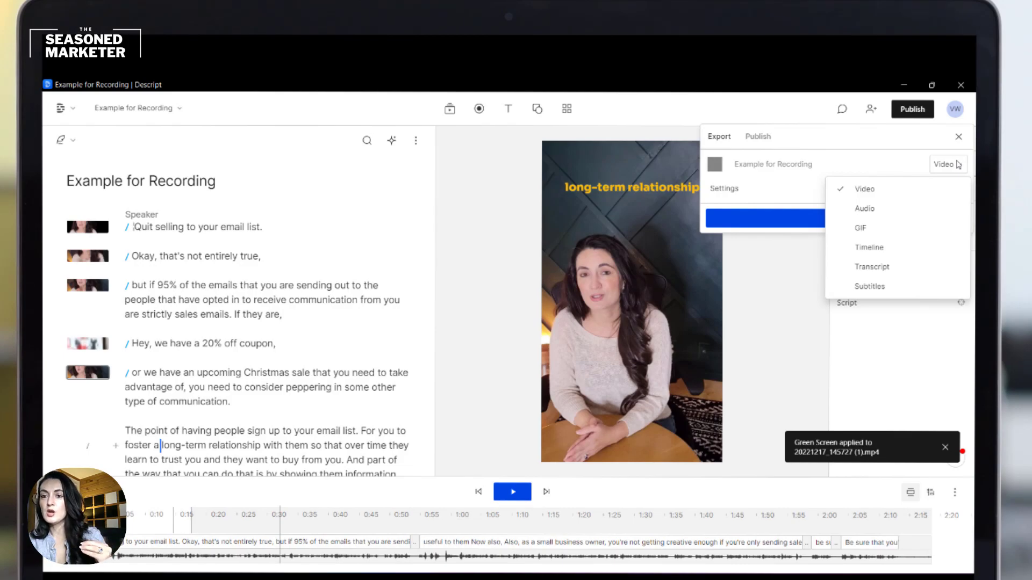
pyautogui.click(851, 145)
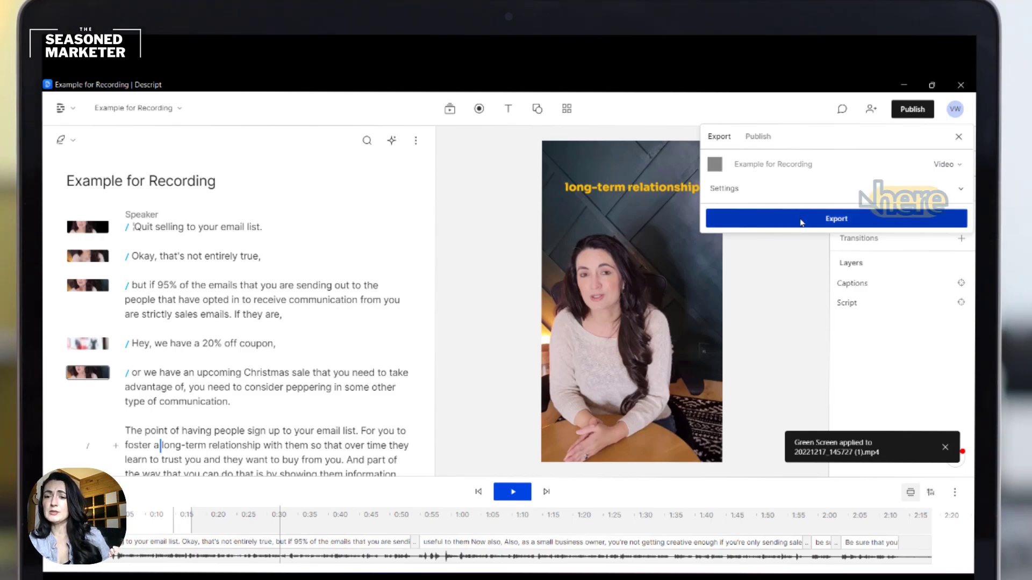